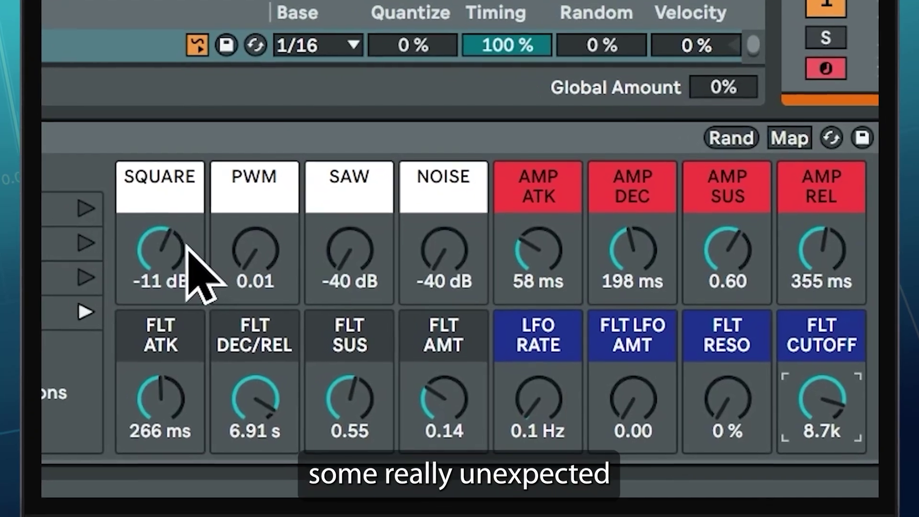
# Lower the SQUARE macro to -40 dB and sweep the SAW macro level up and down
pyautogui.moveTo(239, 244); pyautogui.dragTo(249, 297)
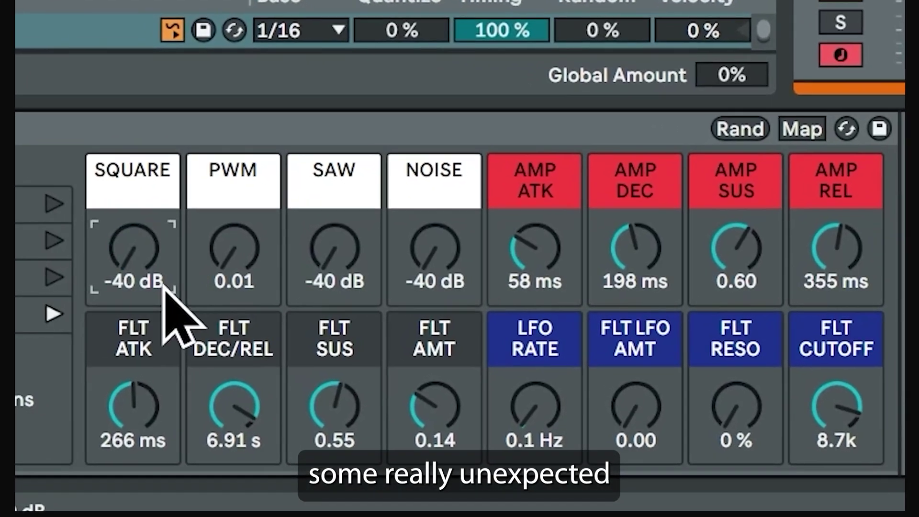
pyautogui.moveTo(291, 268); pyautogui.dragTo(290, 216)
pyautogui.moveTo(286, 247); pyautogui.dragTo(359, 330)
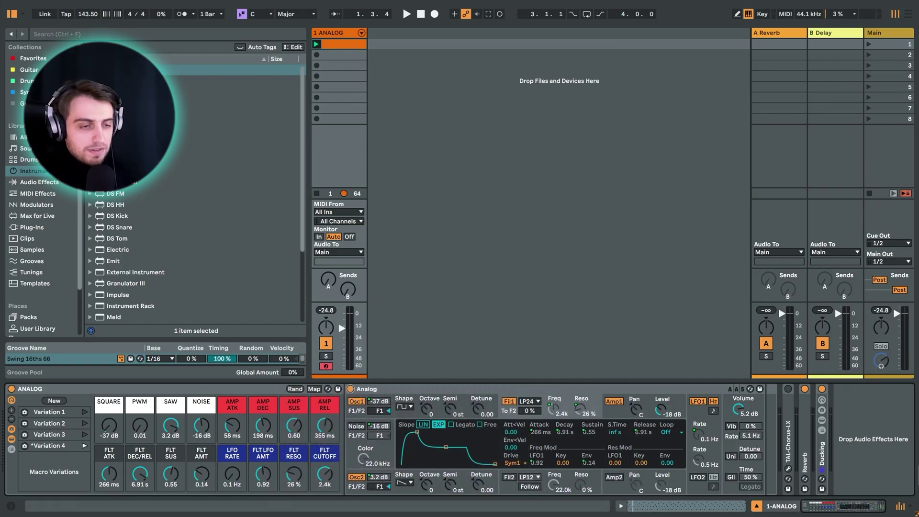
# Expand the Ducking rack after the Reverb to inspect its Shaper and Utility, then collapse it and return to the Analog device
pyautogui.doubleClick(806, 421)
pyautogui.doubleClick(825, 390)
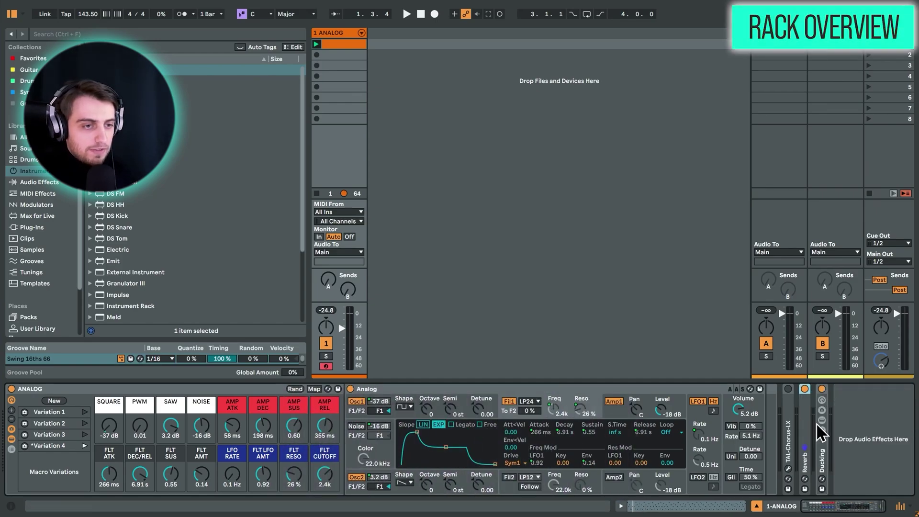
pyautogui.doubleClick(819, 447)
pyautogui.hscroll(2, 821, 447)
pyautogui.hscroll(5, 820, 450)
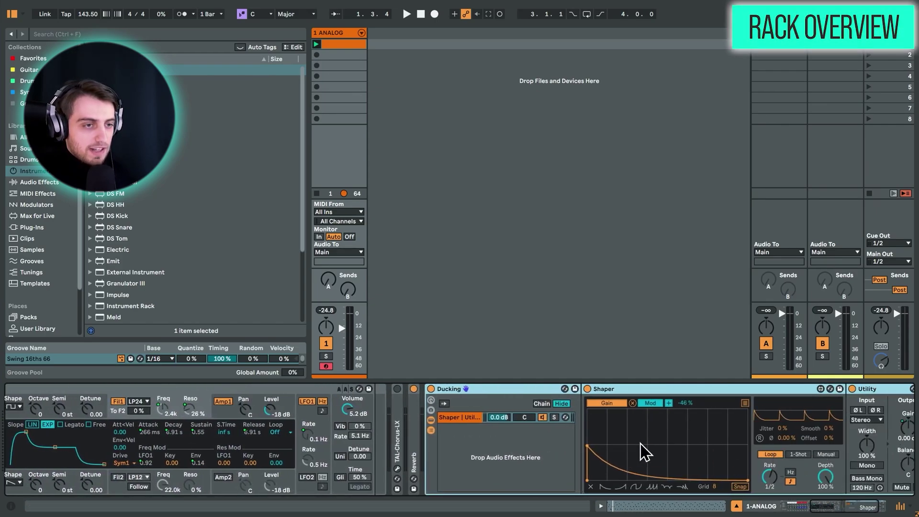
pyautogui.doubleClick(481, 392)
pyautogui.hscroll(-5, 477, 426)
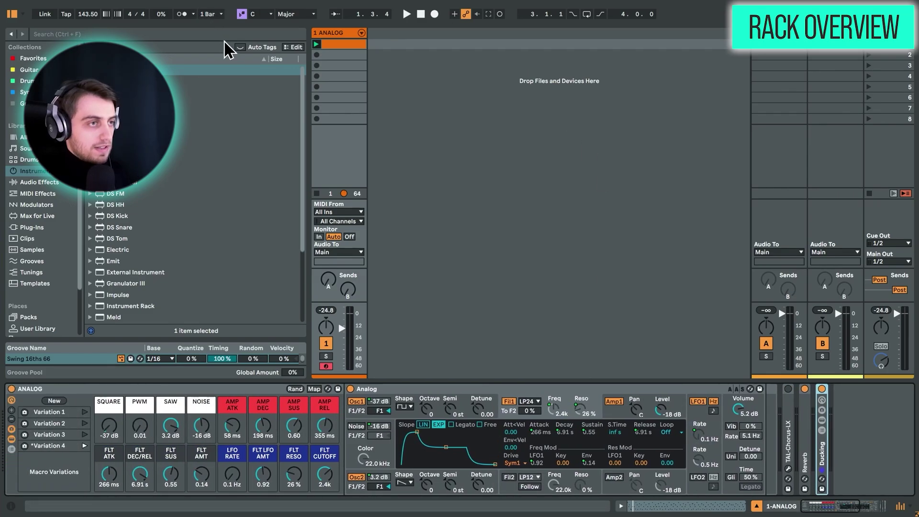
# Play the ANALOG track's clip to audition the patch, then stop playback
pyautogui.press('space')
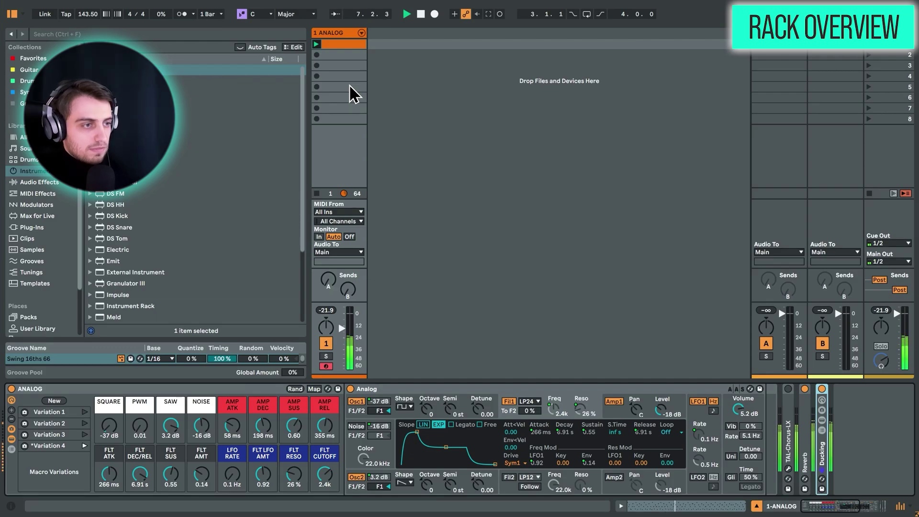
pyautogui.press('space')
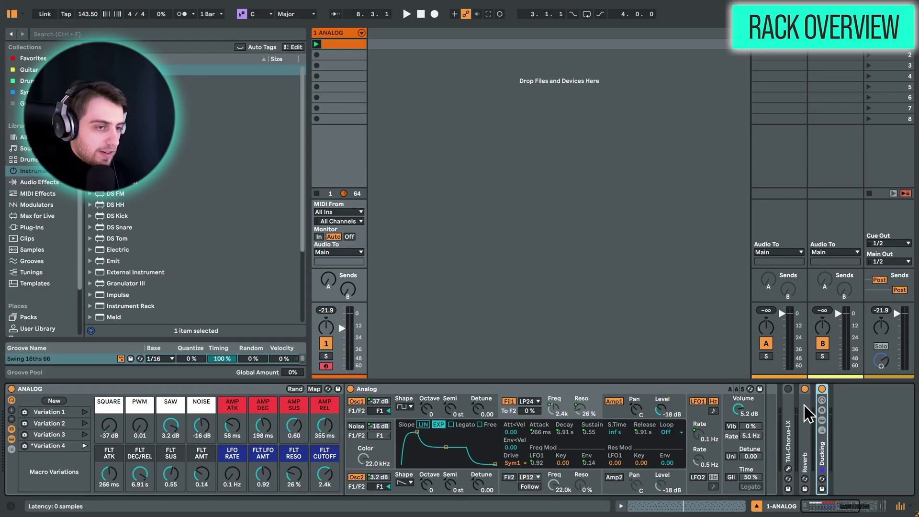
pyautogui.click(830, 452)
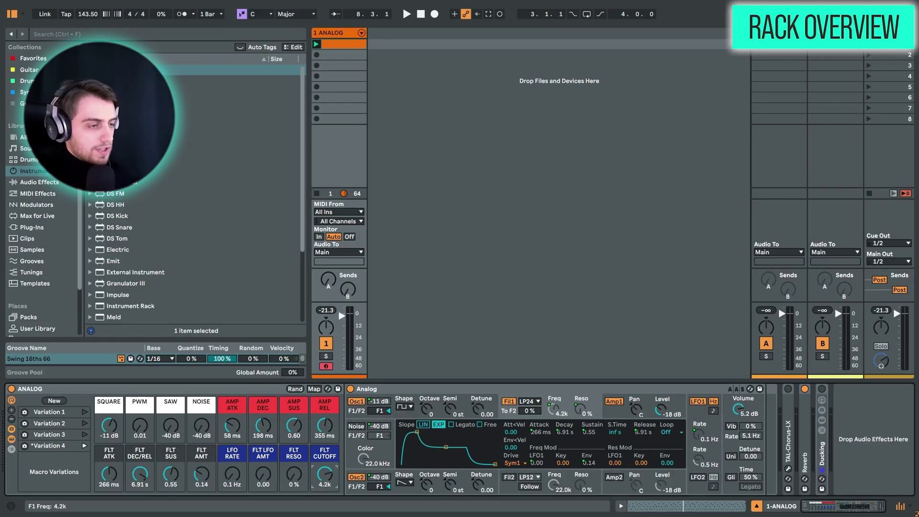
# Raise the FLT CUTOFF macro to 8.7k and bring the SQUARE and SAW levels down to -40 dB
pyautogui.moveTo(320, 478); pyautogui.dragTo(320, 470)
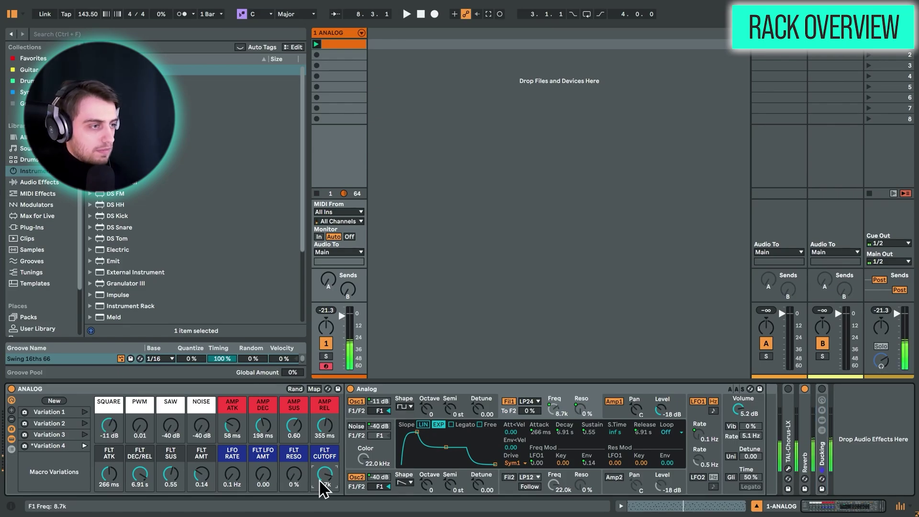
pyautogui.moveTo(109, 426); pyautogui.dragTo(120, 443)
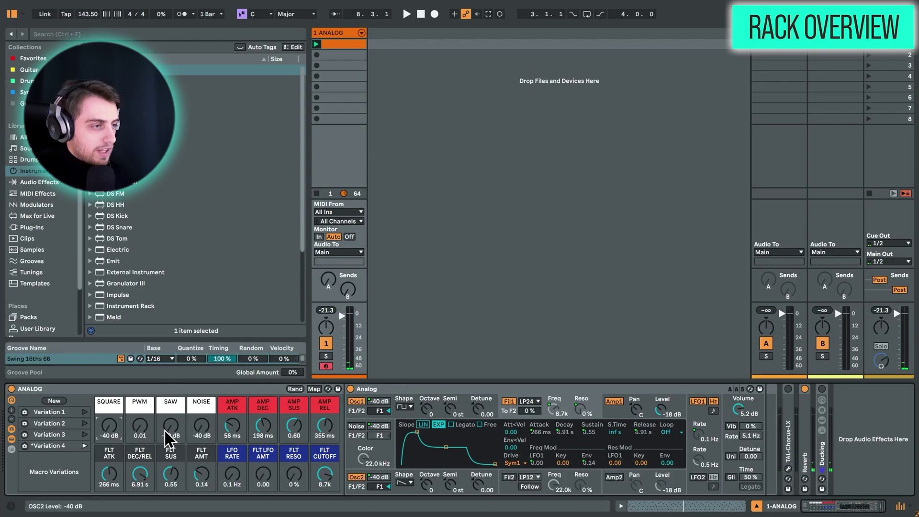
pyautogui.moveTo(171, 425); pyautogui.dragTo(170, 436)
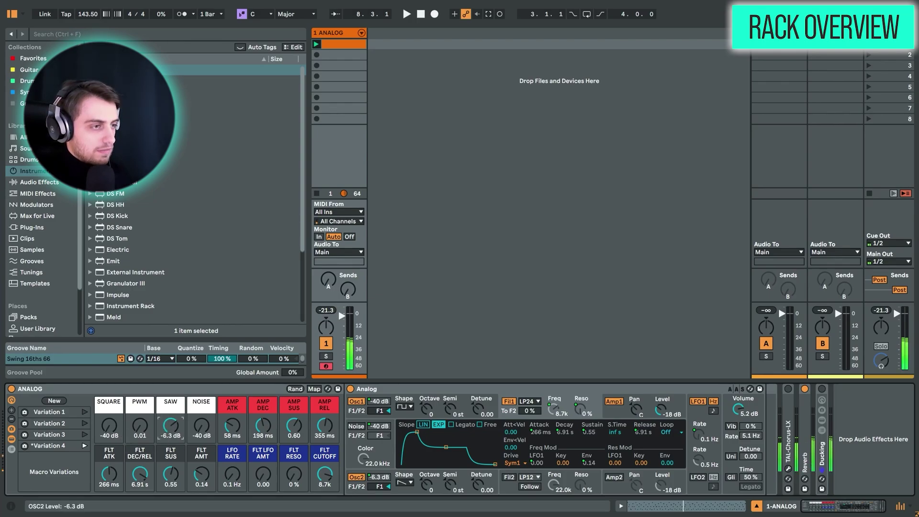
# Switch on Analog's noise generator, audition it with the NOISE macro raised, and return that macro to -40 dB
pyautogui.click(361, 426)
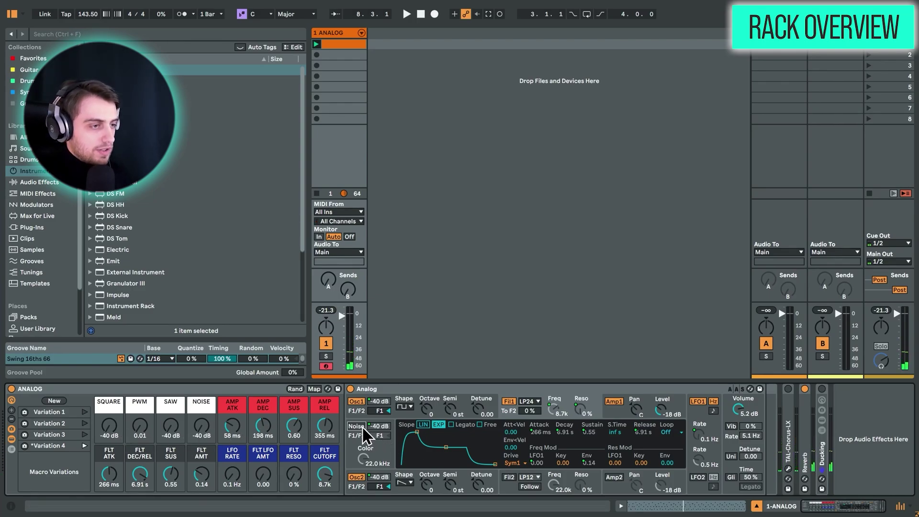
pyautogui.moveTo(202, 426); pyautogui.dragTo(201, 407)
pyautogui.moveTo(379, 412); pyautogui.dragTo(378, 406)
pyautogui.moveTo(202, 426); pyautogui.dragTo(203, 445)
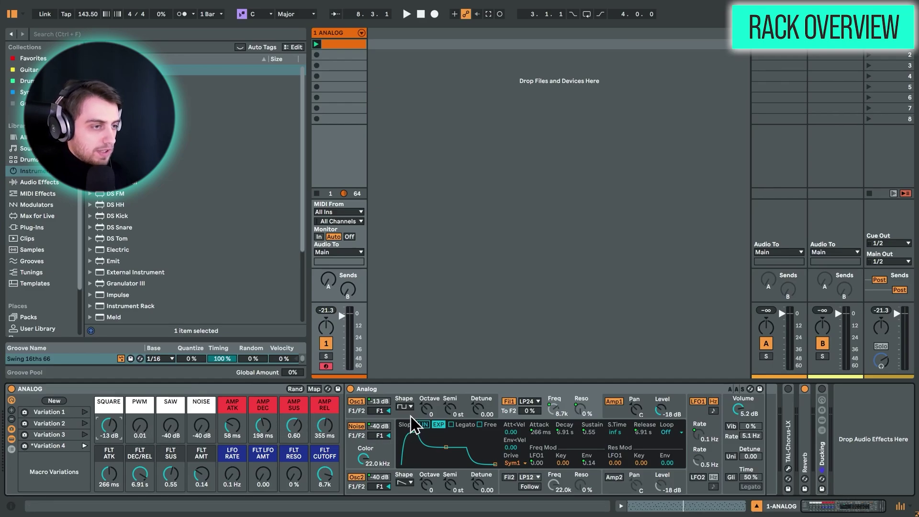
# Set the PWM macro to 0.66 and the LFO RATE macro to 1.9 Hz
pyautogui.moveTo(140, 425); pyautogui.dragTo(140, 420)
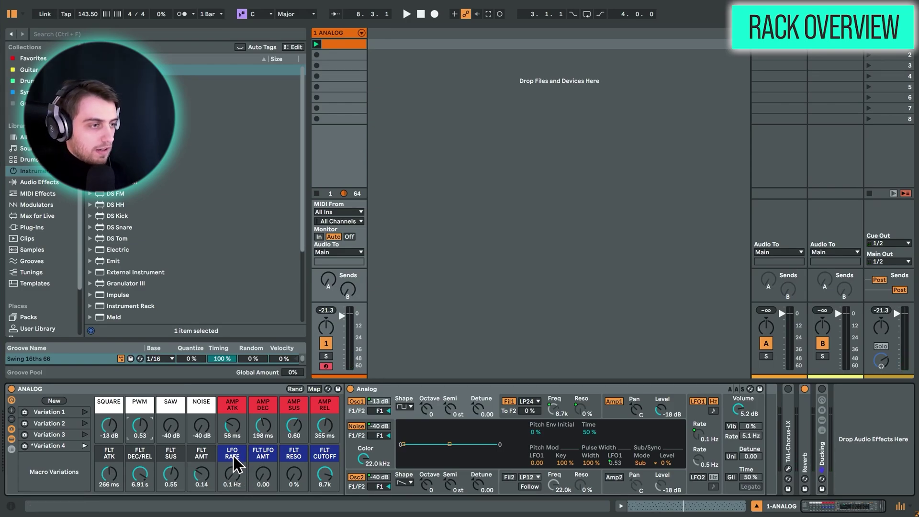
pyautogui.click(233, 477)
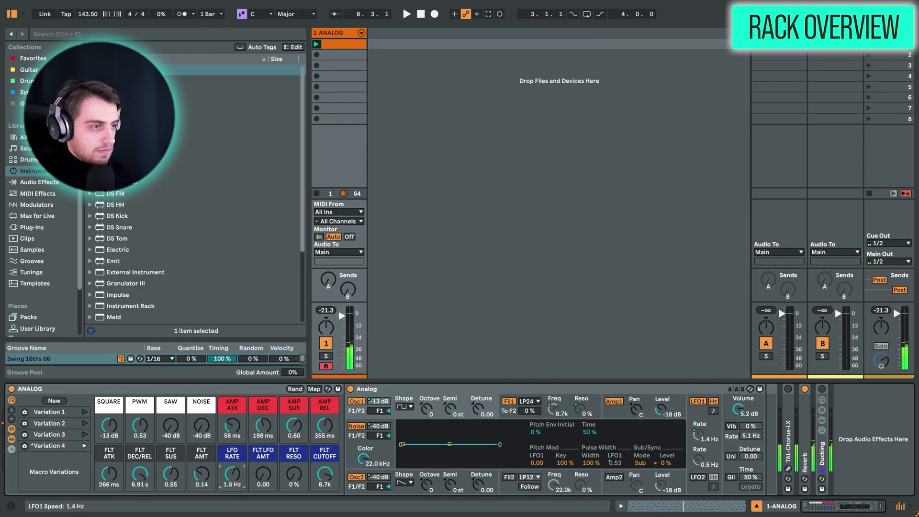
pyautogui.moveTo(232, 475); pyautogui.dragTo(232, 477)
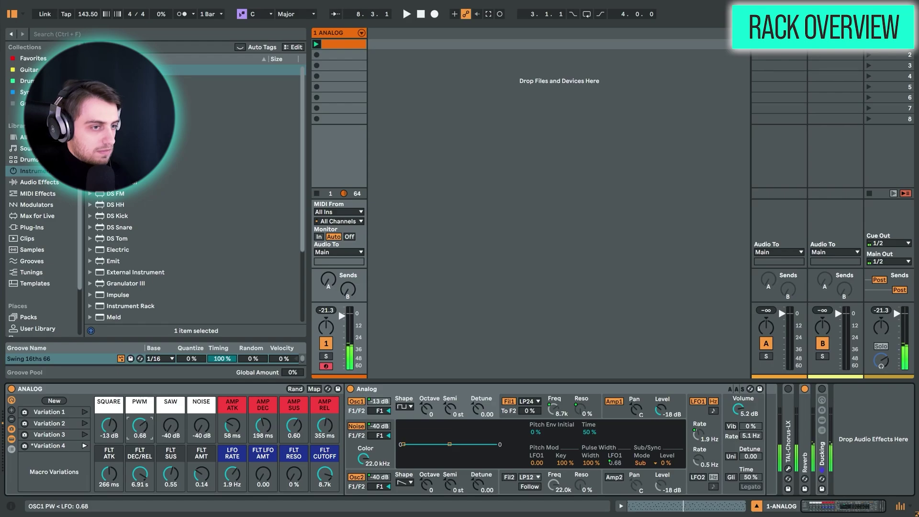
pyautogui.moveTo(140, 426); pyautogui.dragTo(140, 422)
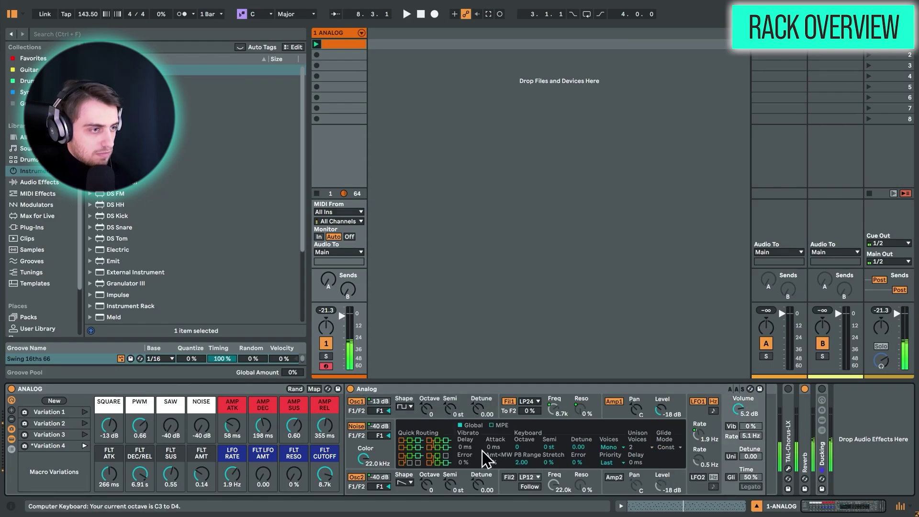
# Set Analog's voice count to 4 and lower the computer keyboard octave to the C2 to D3 range
pyautogui.click(621, 447)
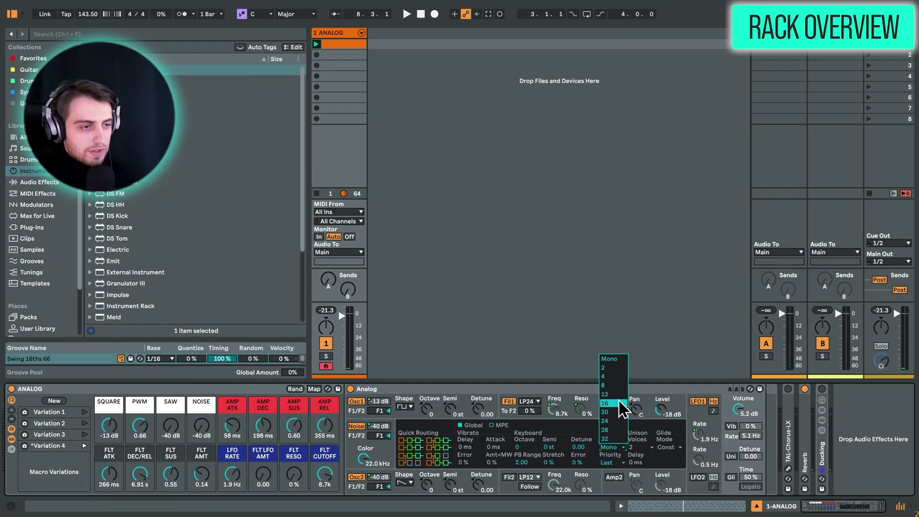
pyautogui.click(613, 377)
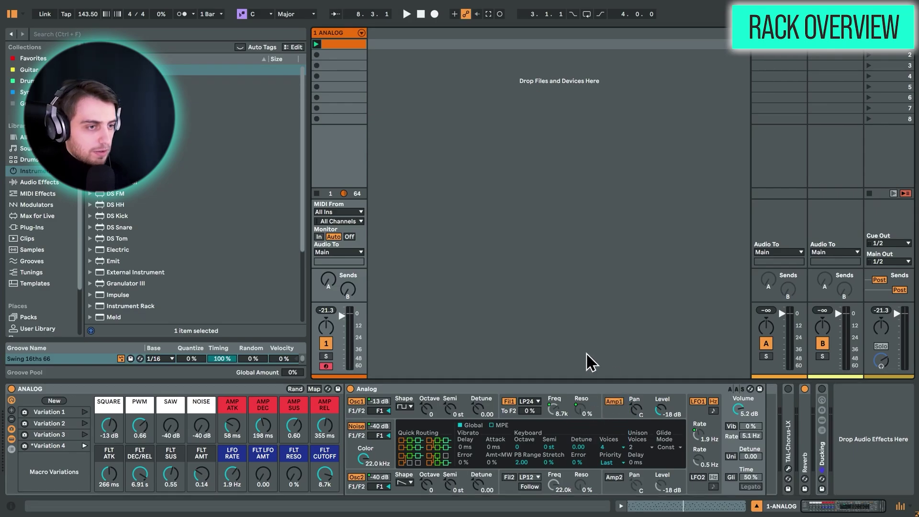
pyautogui.press('z')
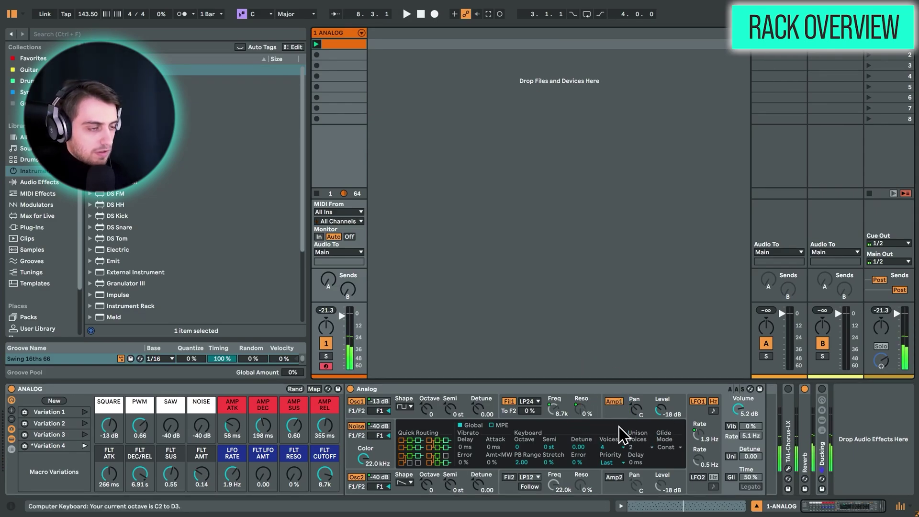
# Replace the square sound with the saw by setting PWM to 0.00, SQUARE to -40 dB and SAW to -8.6 dB
pyautogui.click(399, 418)
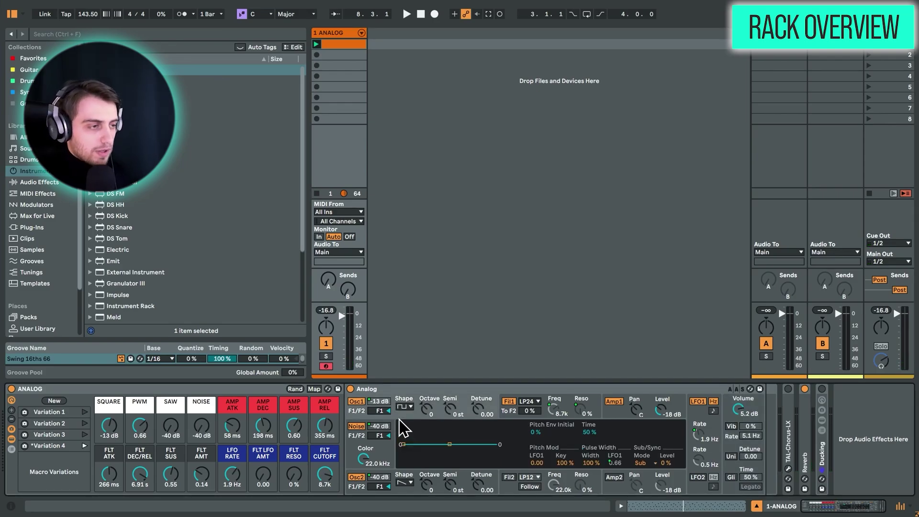
pyautogui.moveTo(143, 418); pyautogui.dragTo(142, 479)
pyautogui.moveTo(112, 422); pyautogui.dragTo(112, 478)
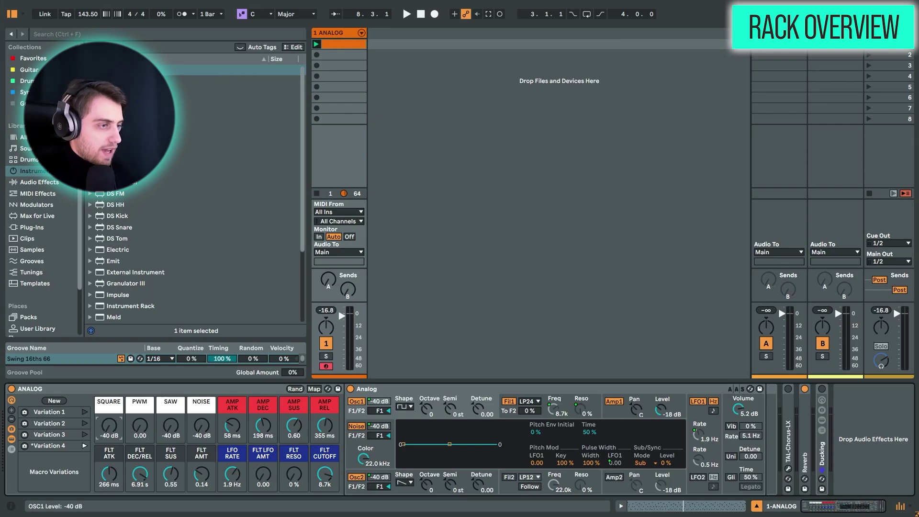
pyautogui.moveTo(171, 425); pyautogui.dragTo(171, 405)
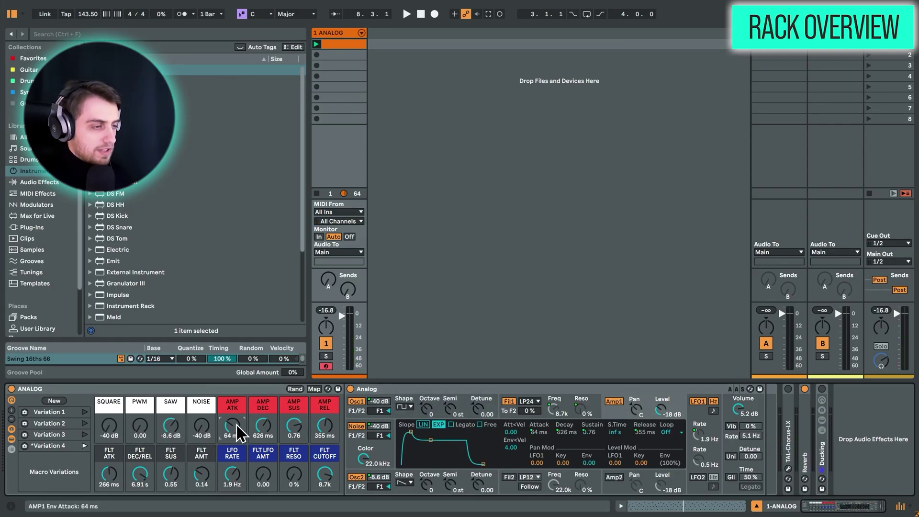
# Shape the amp envelope with AMP ATK 5 ms, AMP DEC 128 ms, AMP SUS 0.44 and AMP REL 2.60 s
pyautogui.moveTo(226, 436)
pyautogui.mouseDown()
pyautogui.moveTo(226, 416)
pyautogui.moveTo(226, 450)
pyautogui.mouseUp()
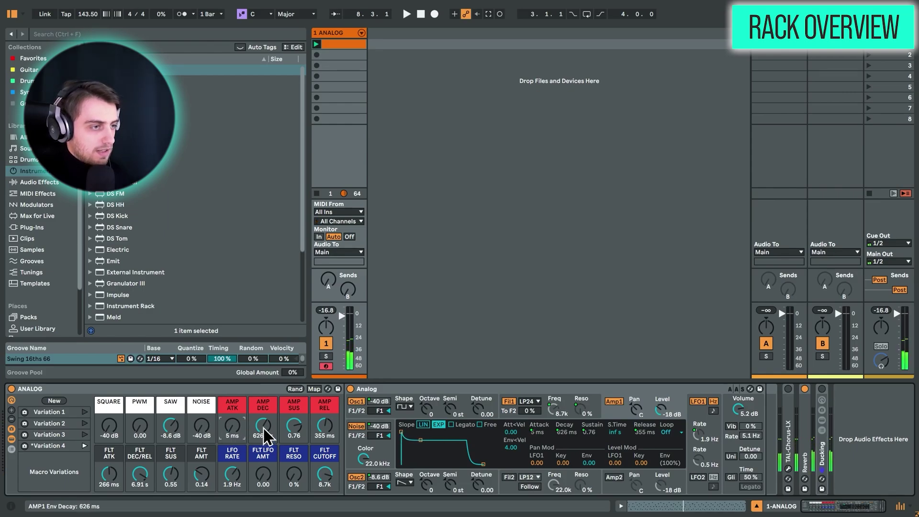
pyautogui.moveTo(263, 427); pyautogui.dragTo(266, 467)
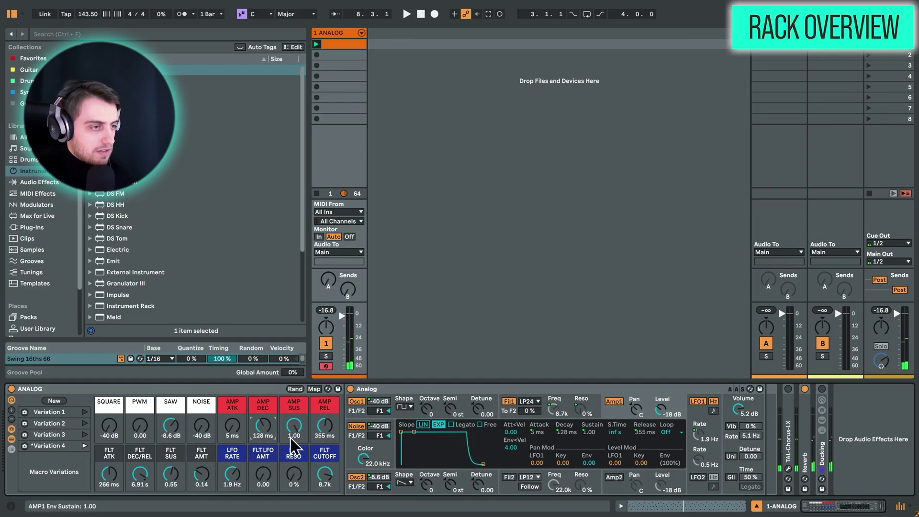
pyautogui.moveTo(292, 434); pyautogui.dragTo(292, 479)
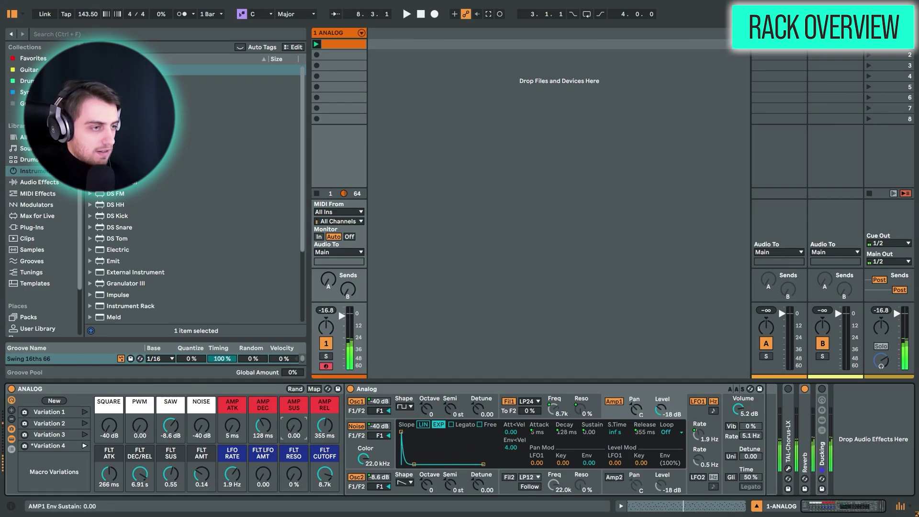
pyautogui.moveTo(294, 426); pyautogui.dragTo(293, 405)
pyautogui.moveTo(324, 426); pyautogui.dragTo(323, 450)
pyautogui.click(293, 433)
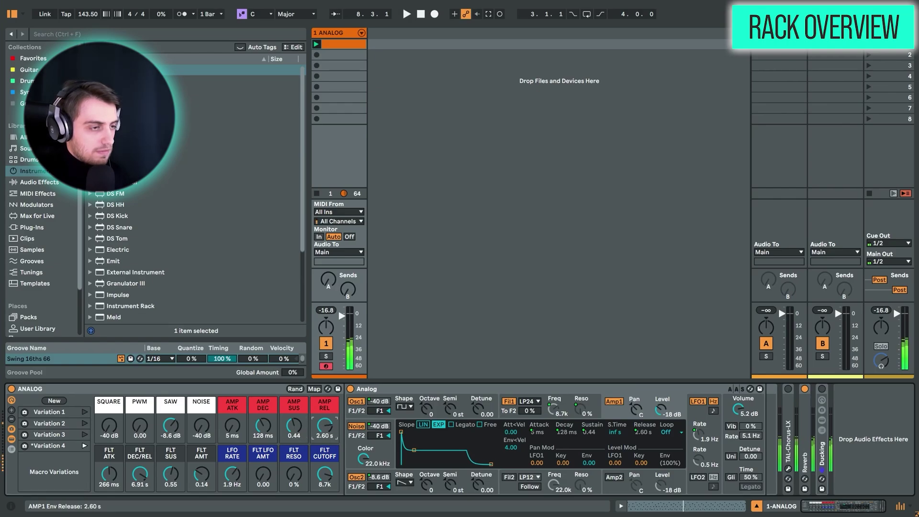
pyautogui.press('z')
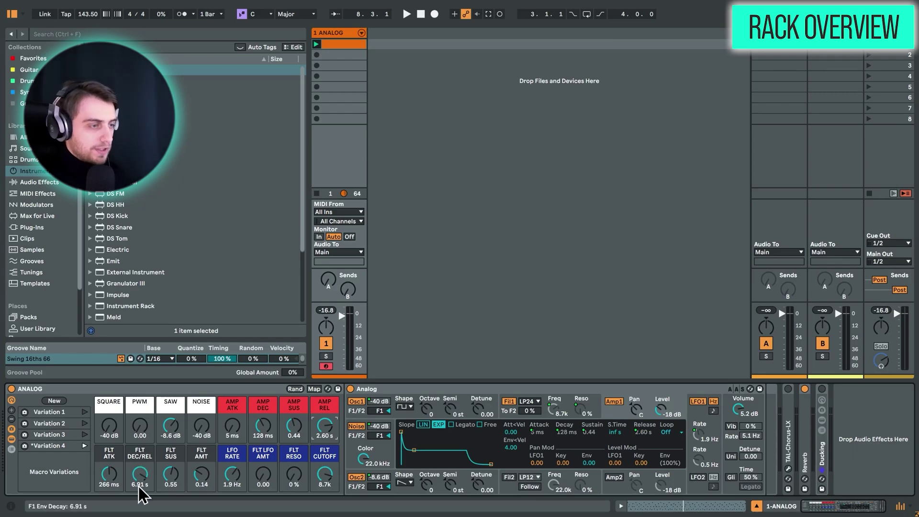
# Shape the filter 1 envelope with FLT AMT 2.70, FLT ATK 212 ms and FLT SUS 0.00
pyautogui.click(509, 405)
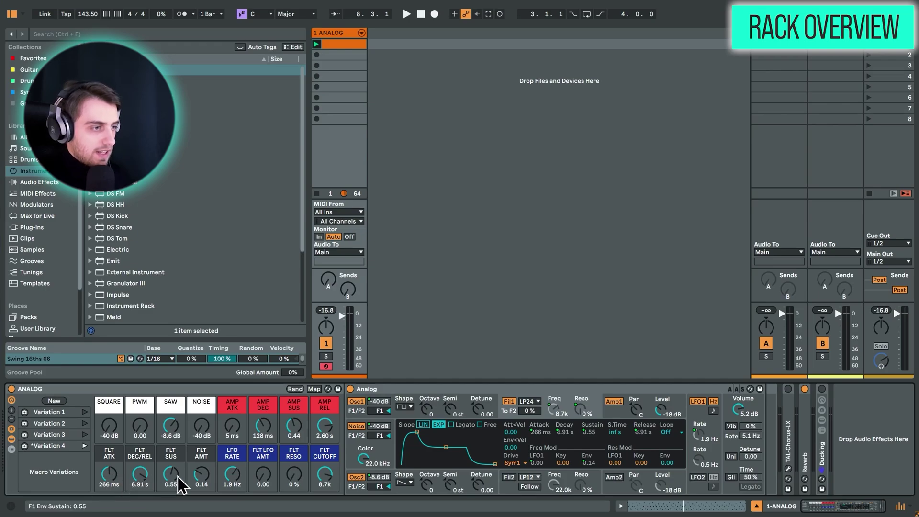
pyautogui.moveTo(201, 474); pyautogui.dragTo(201, 466)
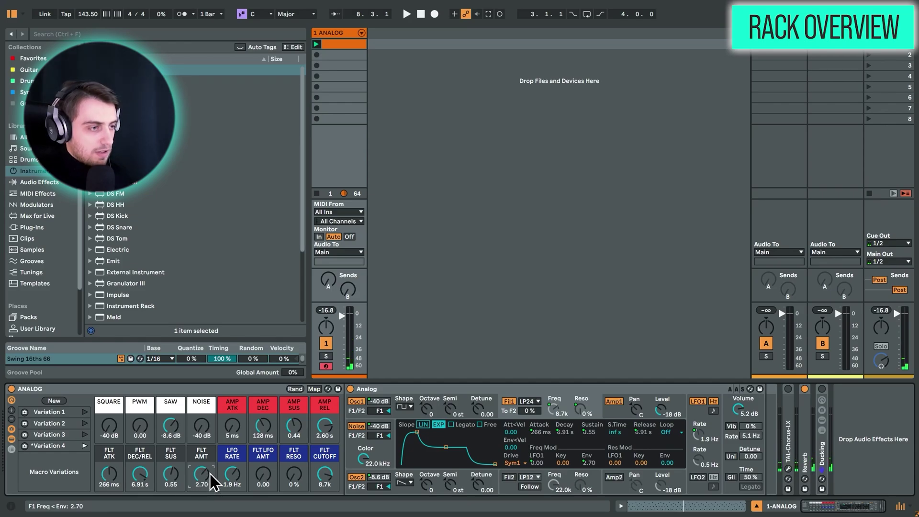
pyautogui.moveTo(116, 474); pyautogui.dragTo(116, 458)
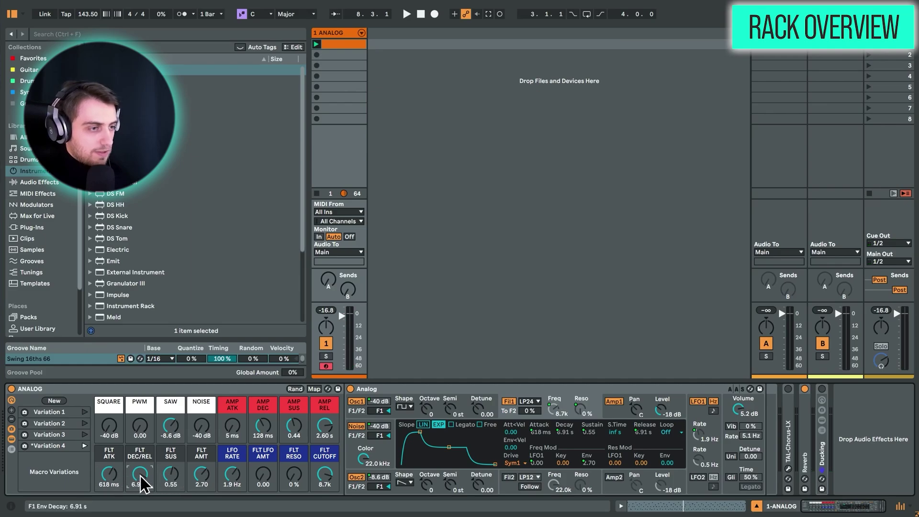
pyautogui.moveTo(167, 473); pyautogui.dragTo(167, 512)
pyautogui.moveTo(112, 471); pyautogui.dragTo(111, 490)
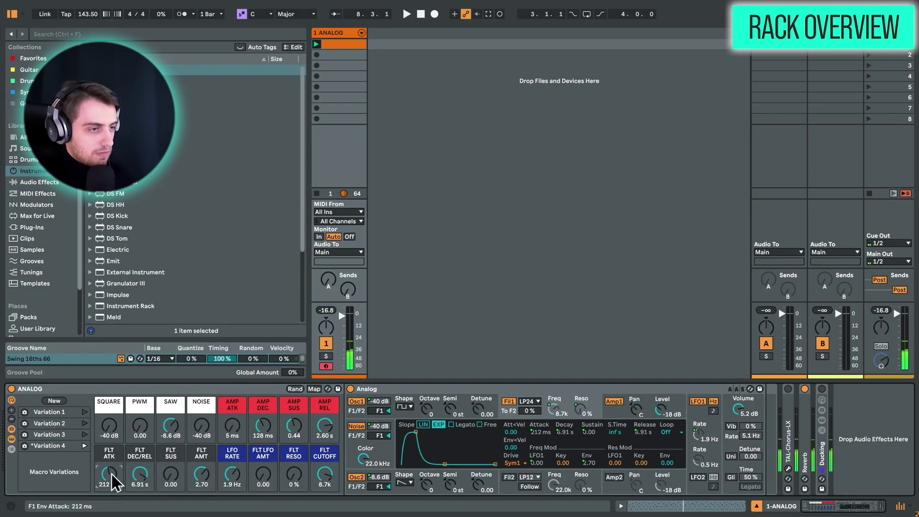
# Lower the FLT CUTOFF macro to 3.1k with the computer keyboard at C1, then raise the keyboard octave back to C2
pyautogui.press('z')
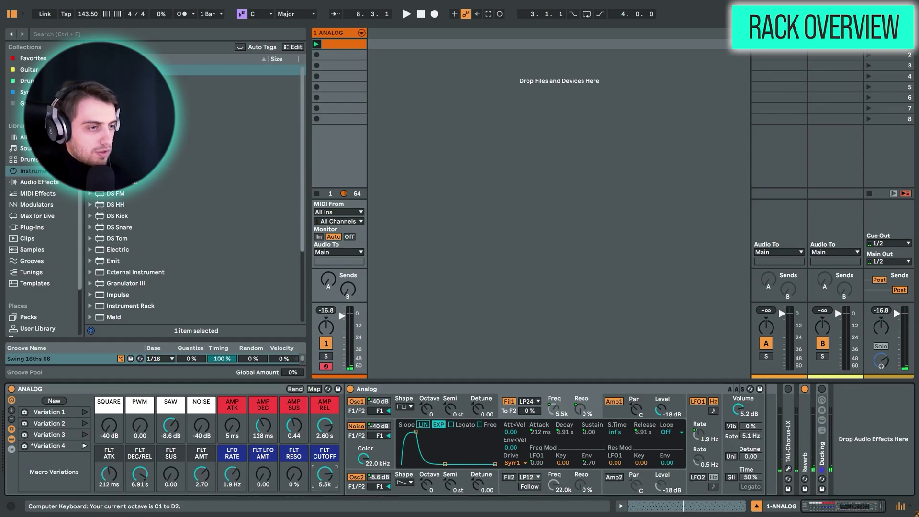
pyautogui.moveTo(325, 474); pyautogui.dragTo(324, 484)
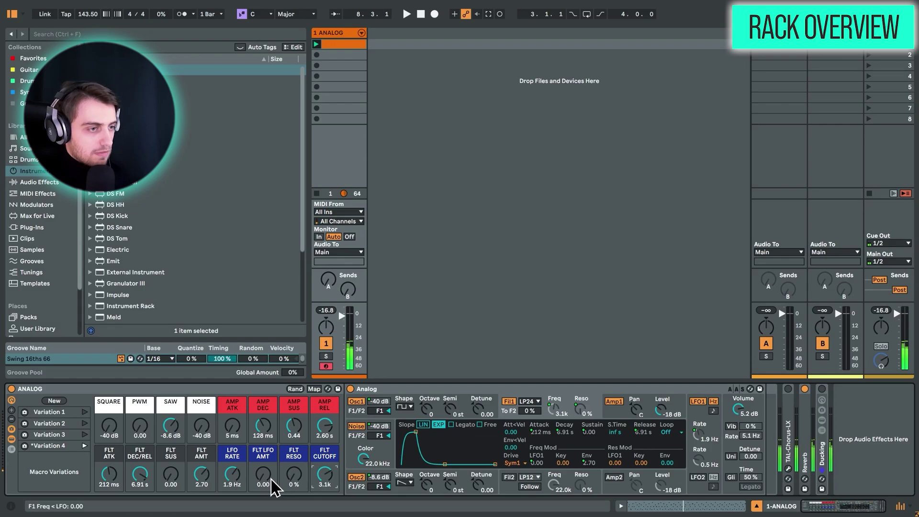
pyautogui.press('x')
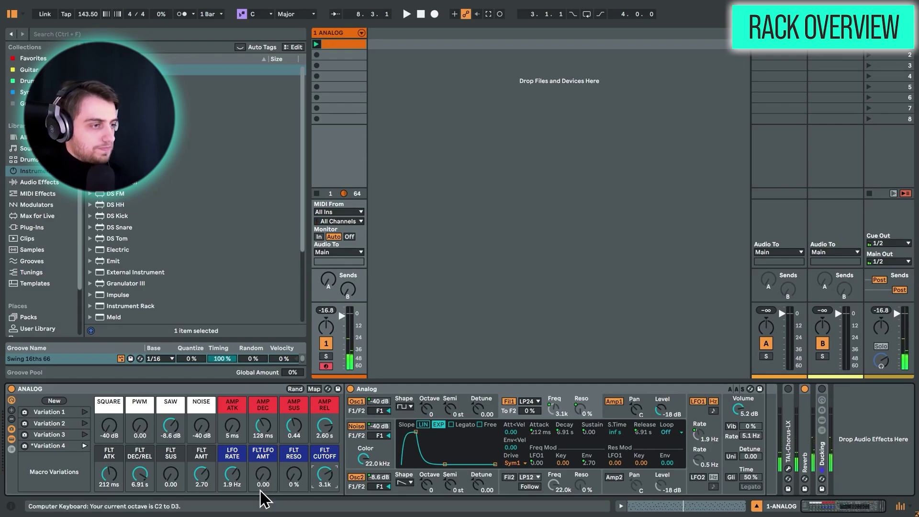
# Audition filter resonance with FLT RESO at 31 % and the keyboard octave at C1, and reset the macro to 0 %
pyautogui.click(263, 468)
pyautogui.click(287, 481)
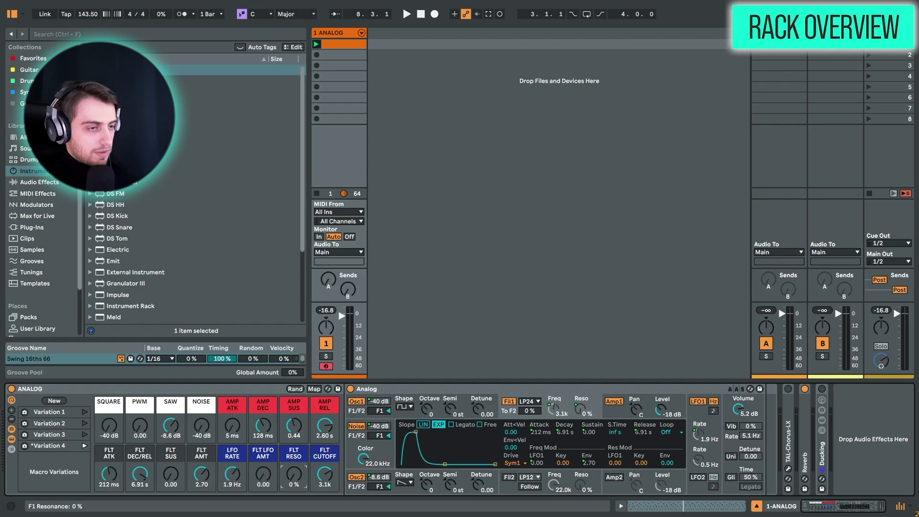
pyautogui.moveTo(294, 474); pyautogui.dragTo(293, 465)
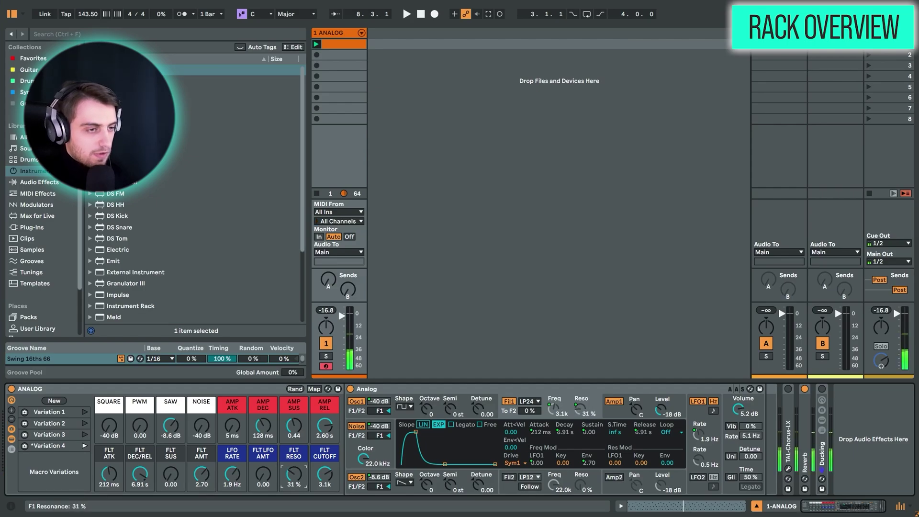
pyautogui.press('z')
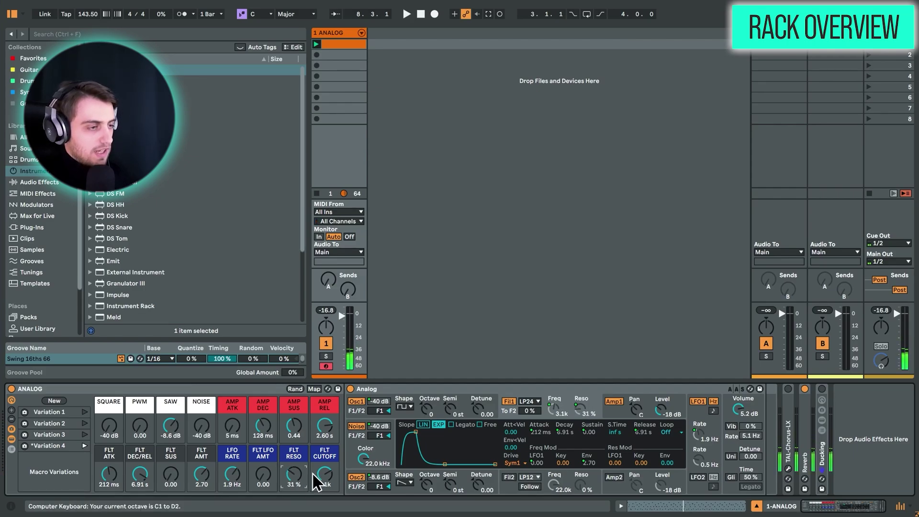
pyautogui.press('Delete')
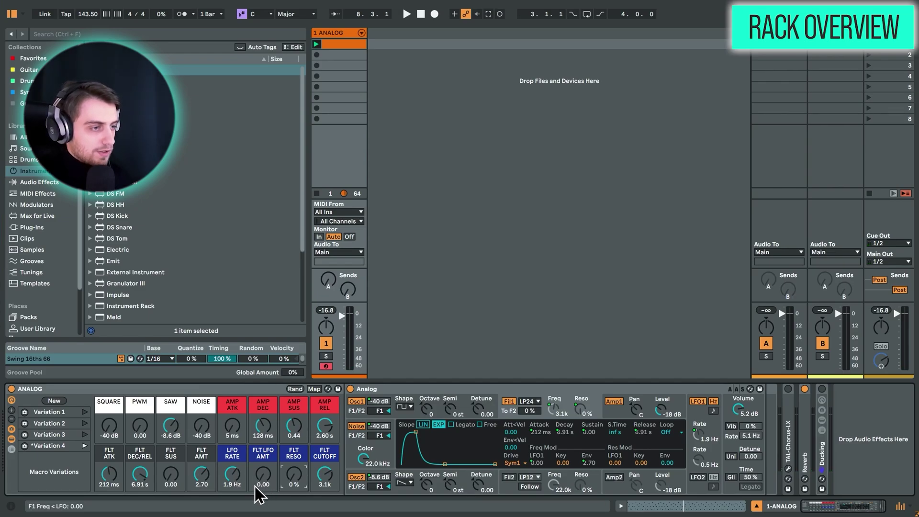
# Add filter LFO modulation with FLT LFO AMT 1.68, LFO RATE 2.8 Hz and FLT CUTOFF 3.6k
pyautogui.moveTo(262, 482); pyautogui.dragTo(263, 447)
pyautogui.press('x')
pyautogui.press('a')
pyautogui.moveTo(232, 477)
pyautogui.mouseDown()
pyautogui.moveTo(232, 450)
pyautogui.moveTo(234, 461)
pyautogui.mouseUp()
pyautogui.moveTo(324, 474); pyautogui.dragTo(325, 474)
pyautogui.moveTo(229, 483); pyautogui.dragTo(228, 496)
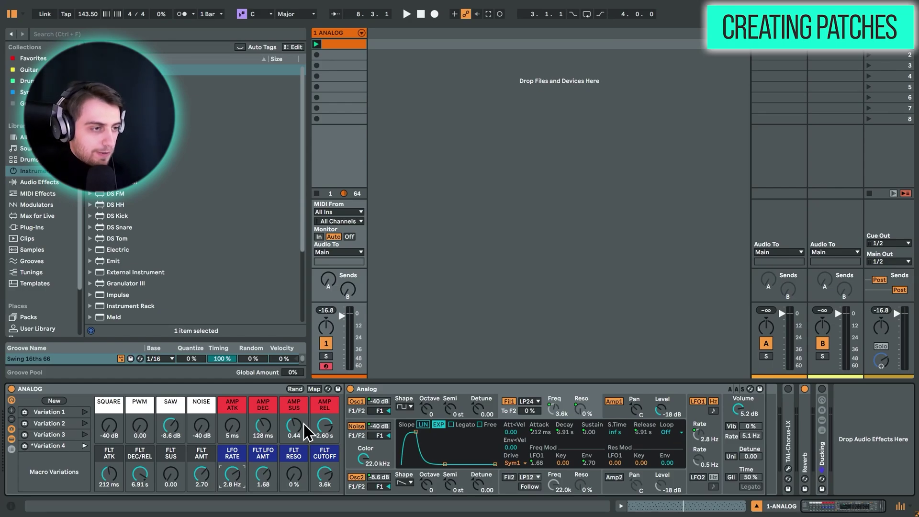
# Set Analog's global Voices to Mono and return to the filter 1 envelope display
pyautogui.click(728, 445)
pyautogui.click(622, 447)
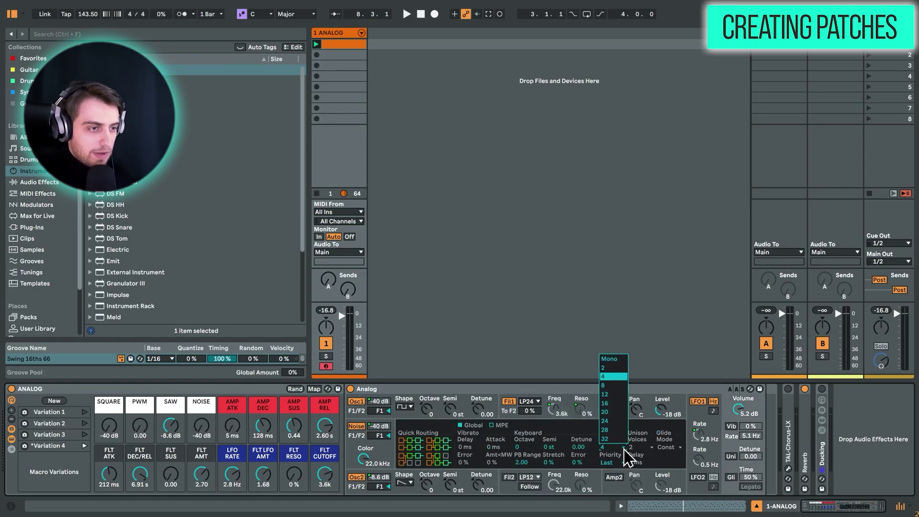
pyautogui.click(616, 359)
pyautogui.click(493, 414)
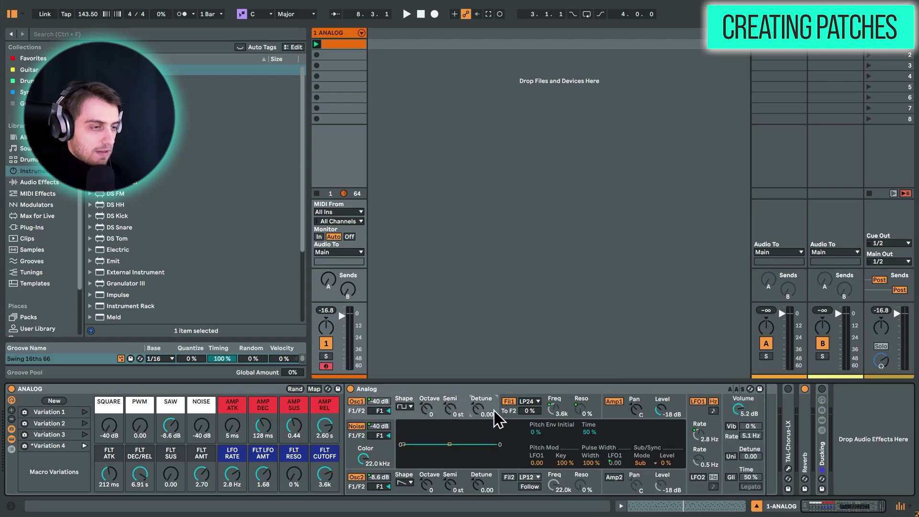
pyautogui.click(510, 413)
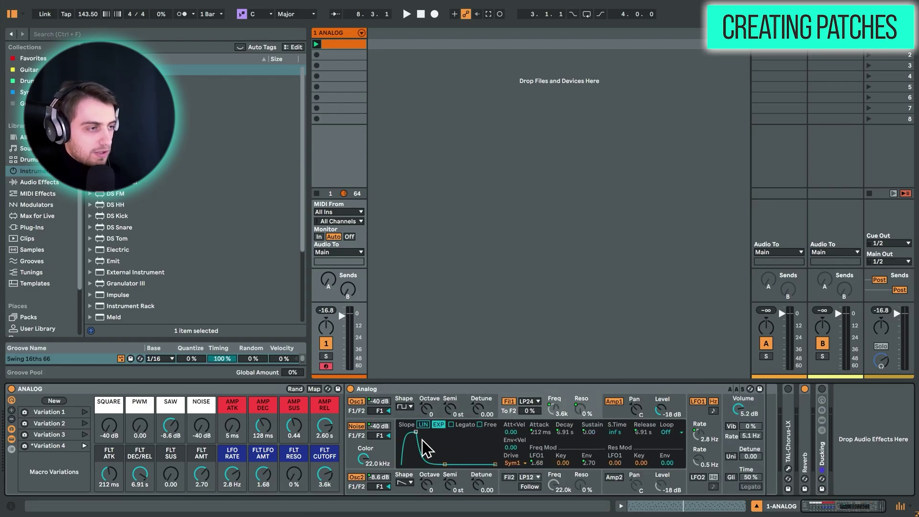
# Randomize the rack's macros and, with the ANALOG track volume lowered, bring FLT CUTOFF down to 901
pyautogui.click(295, 388)
pyautogui.moveTo(353, 320); pyautogui.dragTo(351, 334)
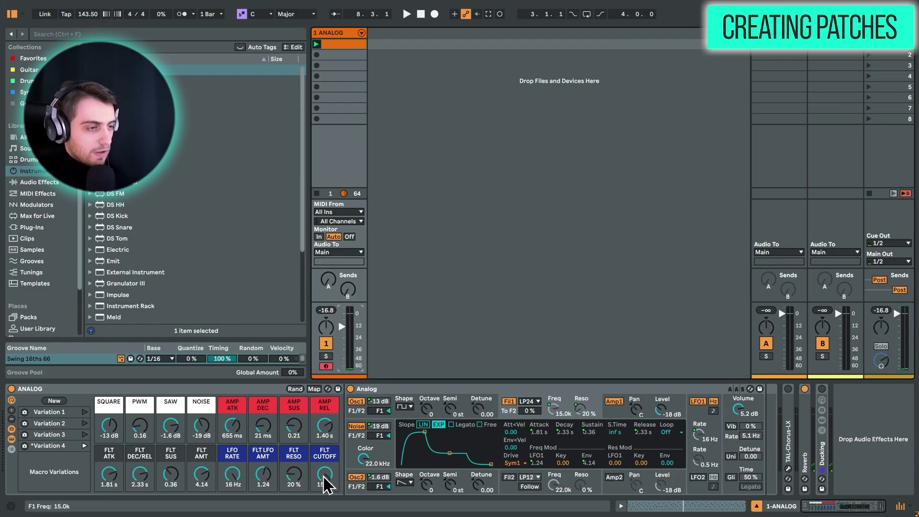
pyautogui.moveTo(324, 484); pyautogui.dragTo(324, 507)
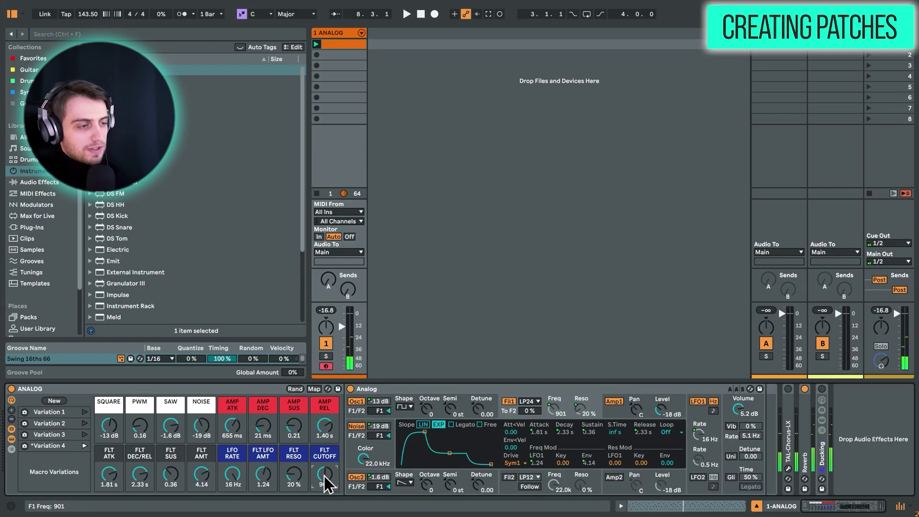
# Randomize the macros again and lower FLT CUTOFF to 117 for a patch in octave C0, returning the keyboard to C1
pyautogui.click(295, 389)
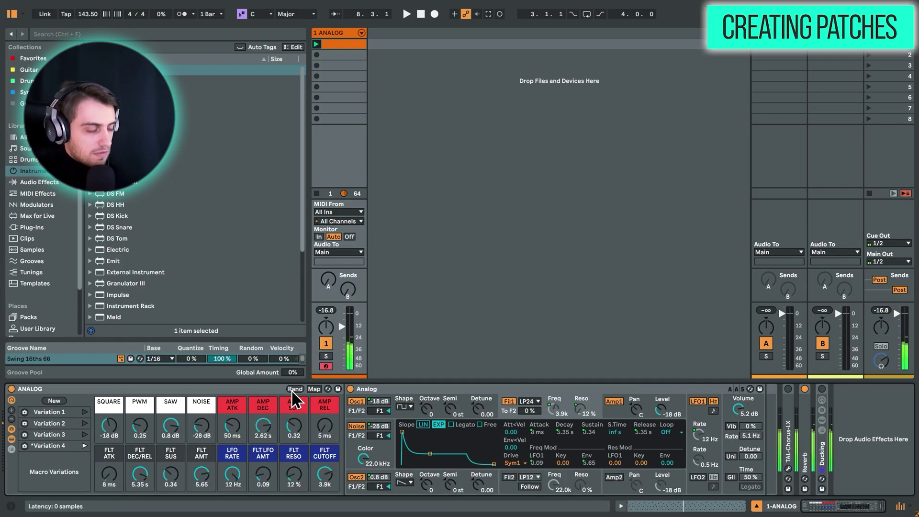
pyautogui.press('z')
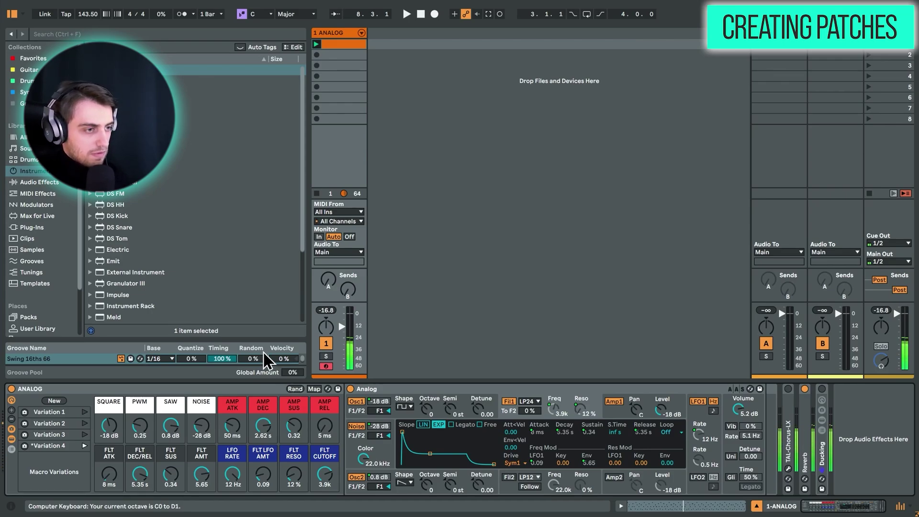
pyautogui.moveTo(324, 475); pyautogui.dragTo(323, 501)
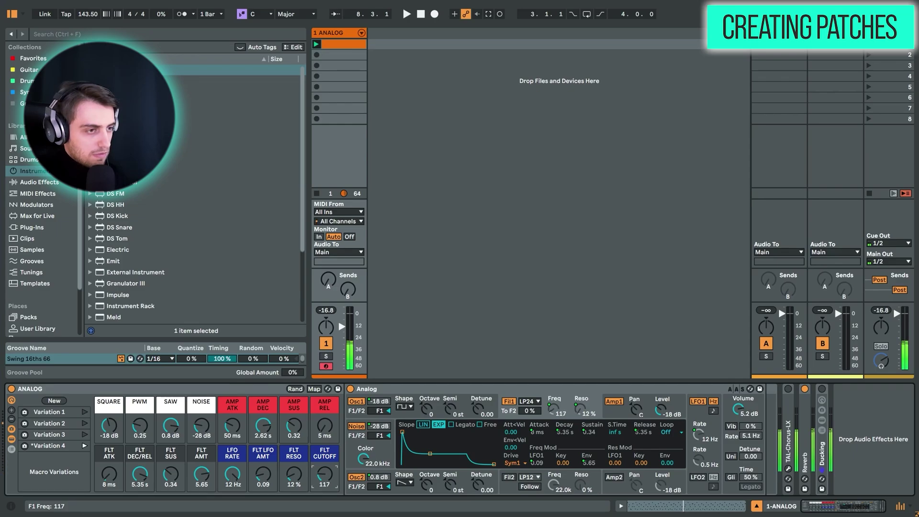
pyautogui.press('z')
pyautogui.press('x')
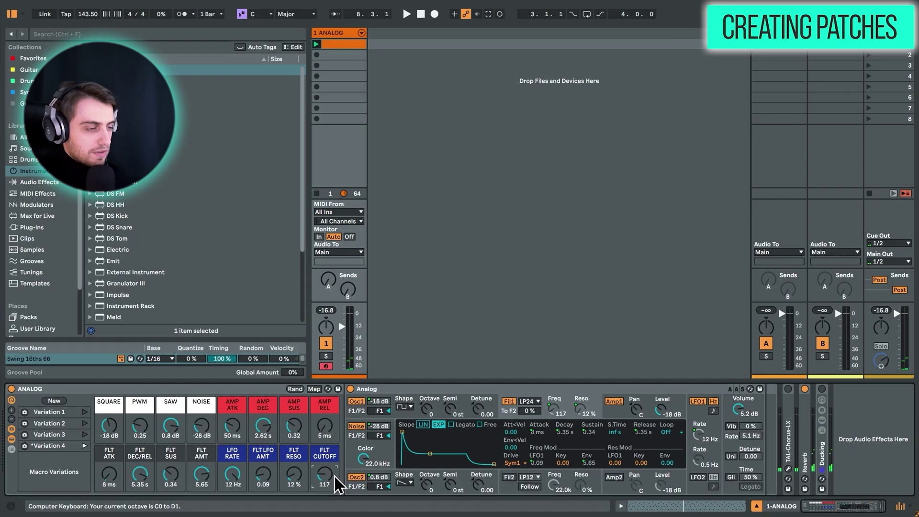
pyautogui.press('x')
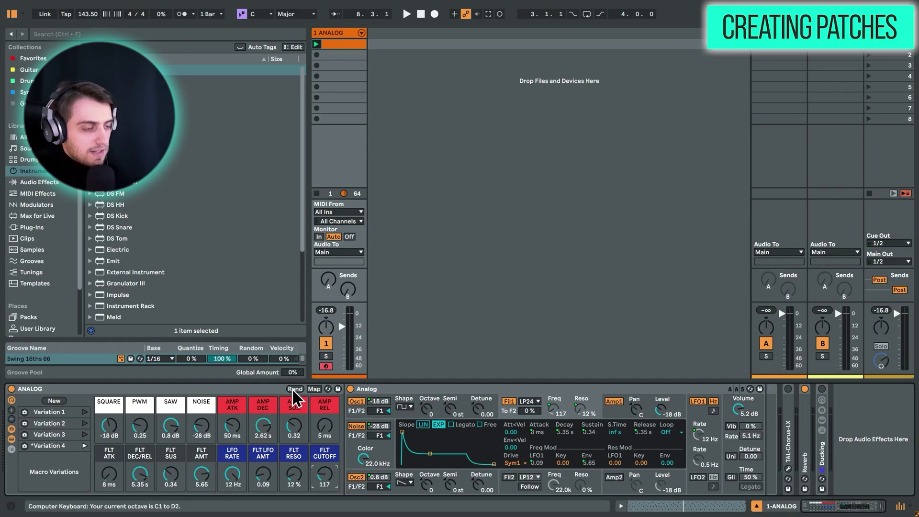
# Generate another random macro patch and audition it with the computer keyboard raised to octave C2
pyautogui.click(292, 389)
pyautogui.press('x')
pyautogui.press('a')
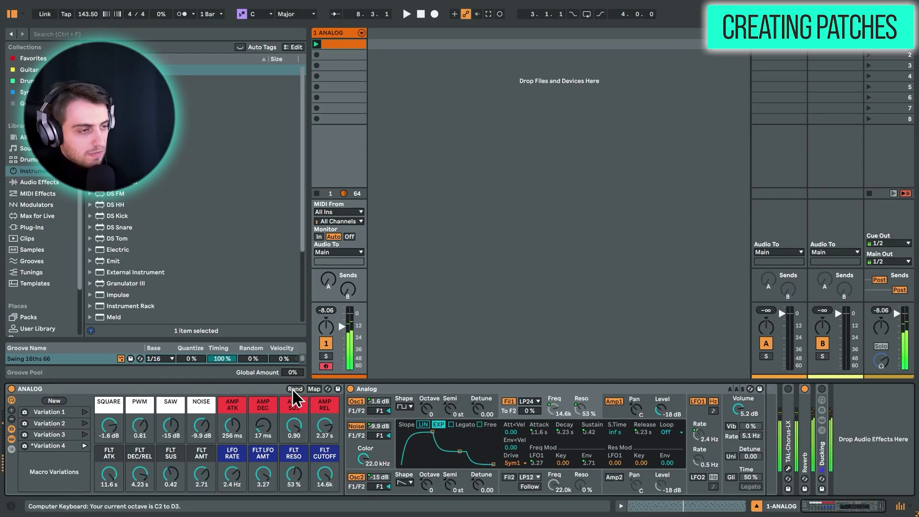
# Randomize the macros, lower NOISE to -20 dB and audition the patch with the keyboard octave raised up to C4
pyautogui.click(292, 389)
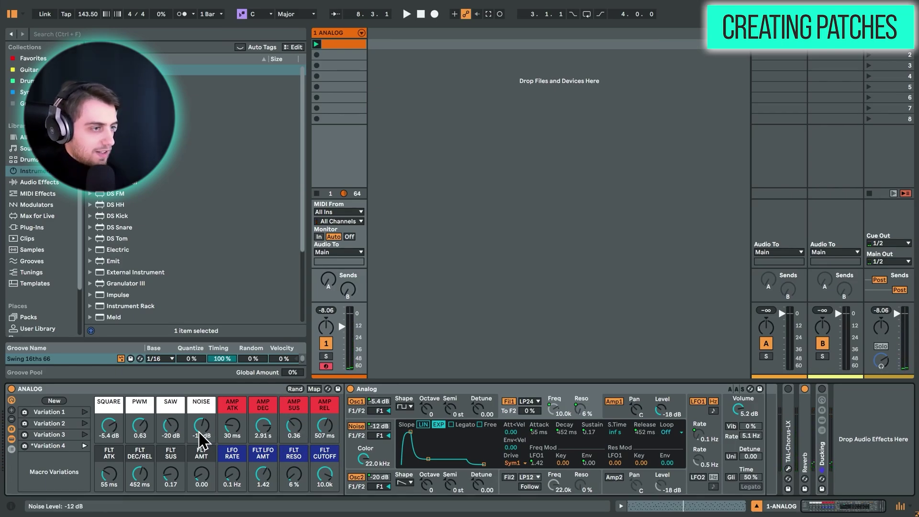
pyautogui.moveTo(199, 437); pyautogui.dragTo(199, 452)
pyautogui.press('z')
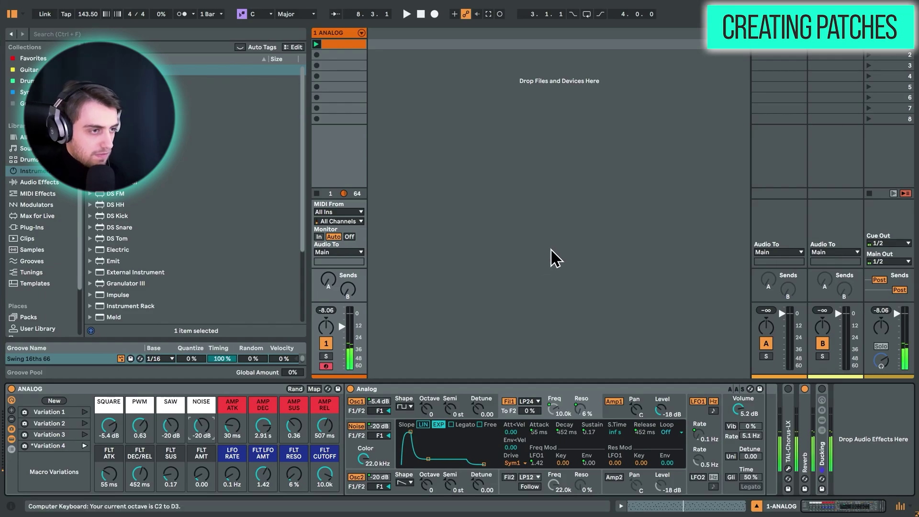
pyautogui.press('z')
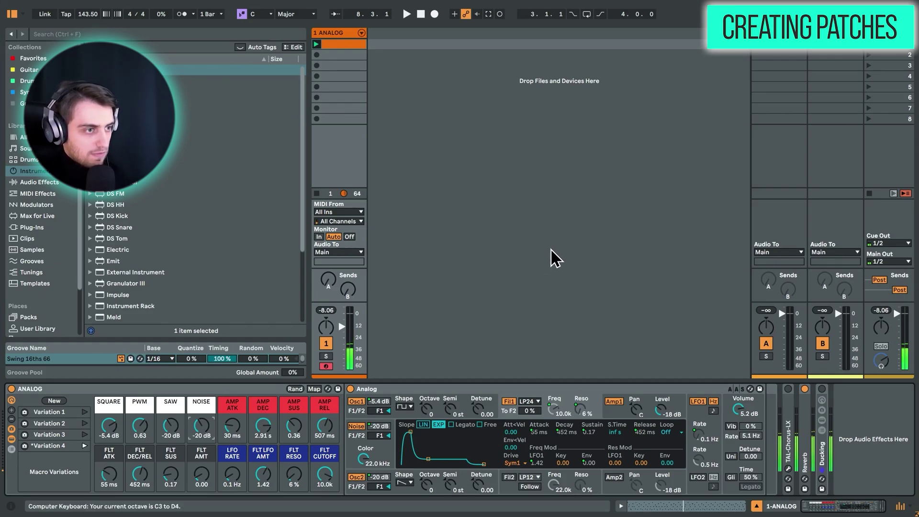
pyautogui.press('z')
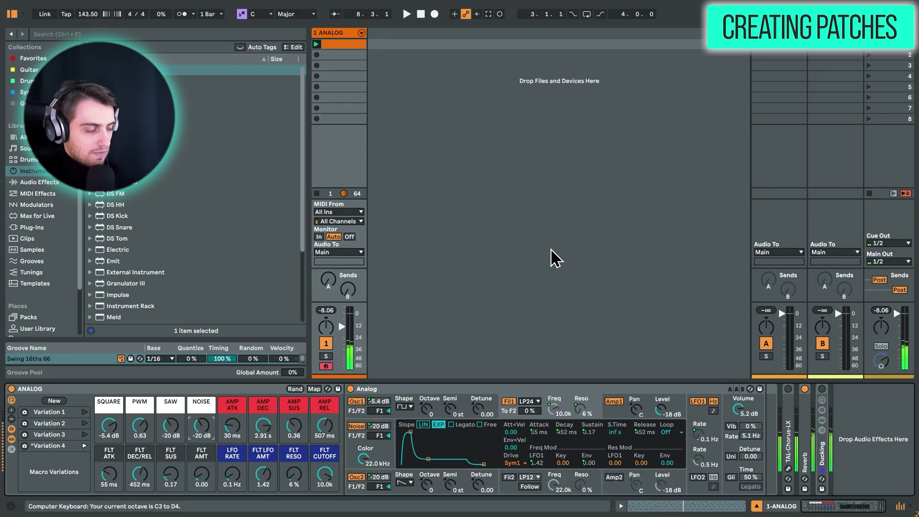
pyautogui.press('x')
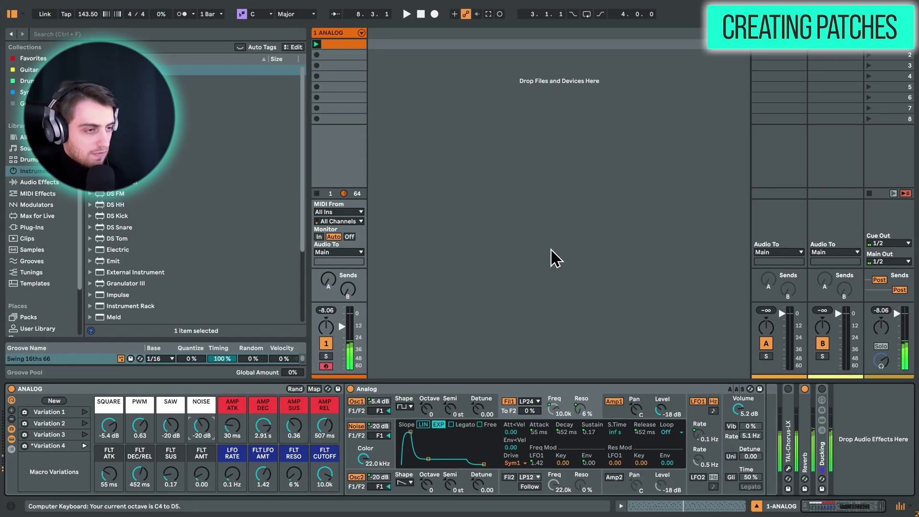
# Randomize the macros four more times to find a different patch
pyautogui.click(295, 390)
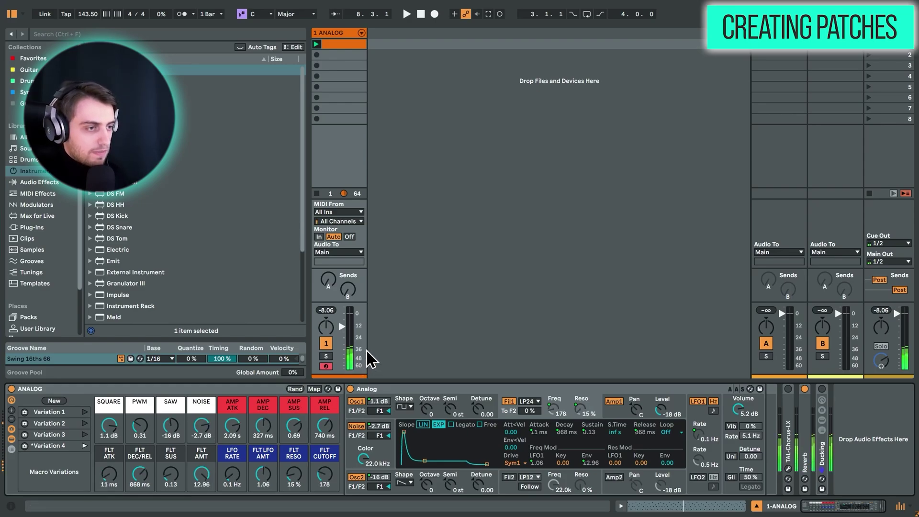
pyautogui.click(294, 390)
pyautogui.click(295, 390)
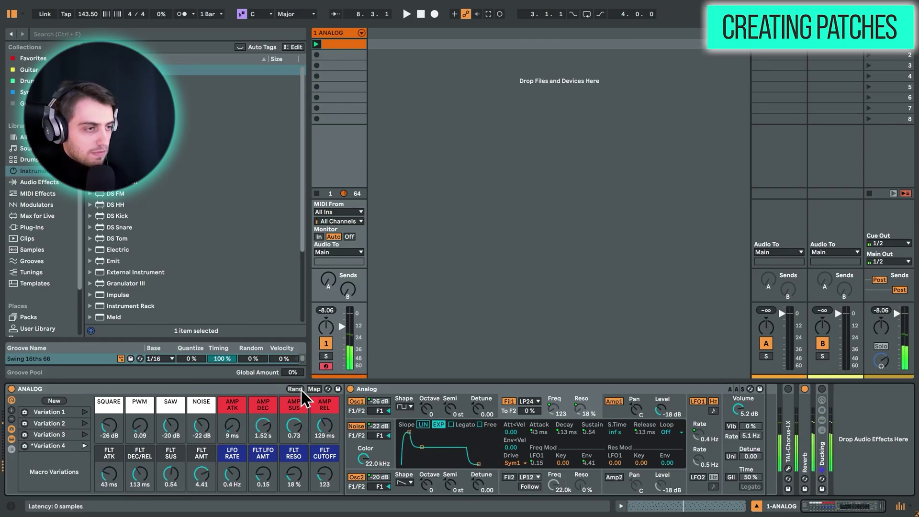
pyautogui.click(301, 389)
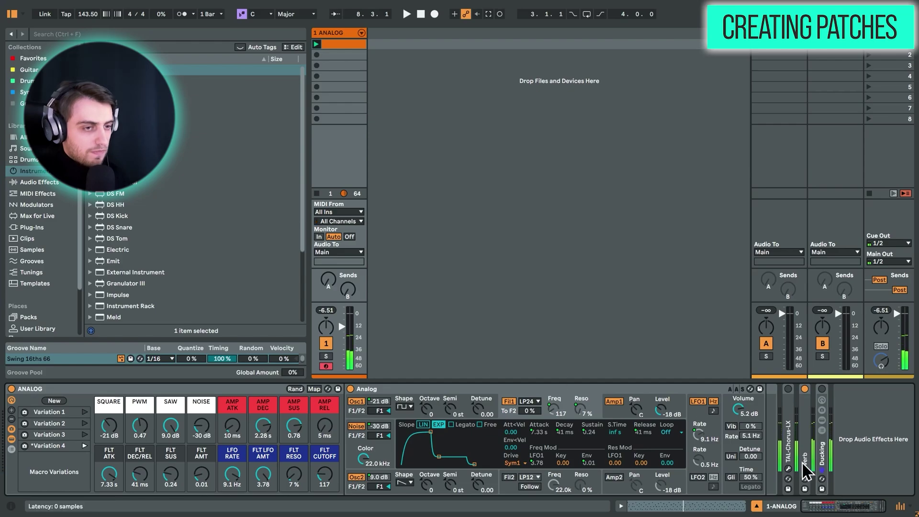
# Make the random patch polyphonic by setting Analog's global Voices to 8
pyautogui.click(731, 453)
pyautogui.click(610, 447)
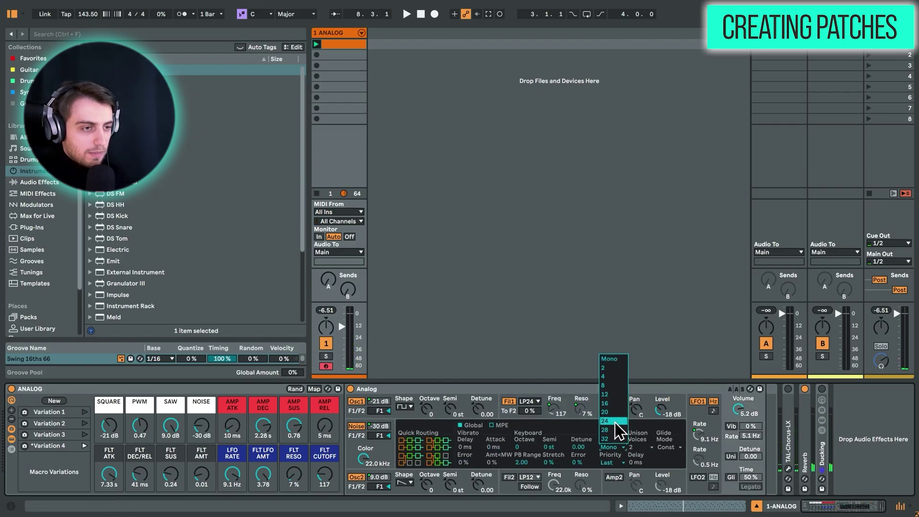
pyautogui.click(613, 385)
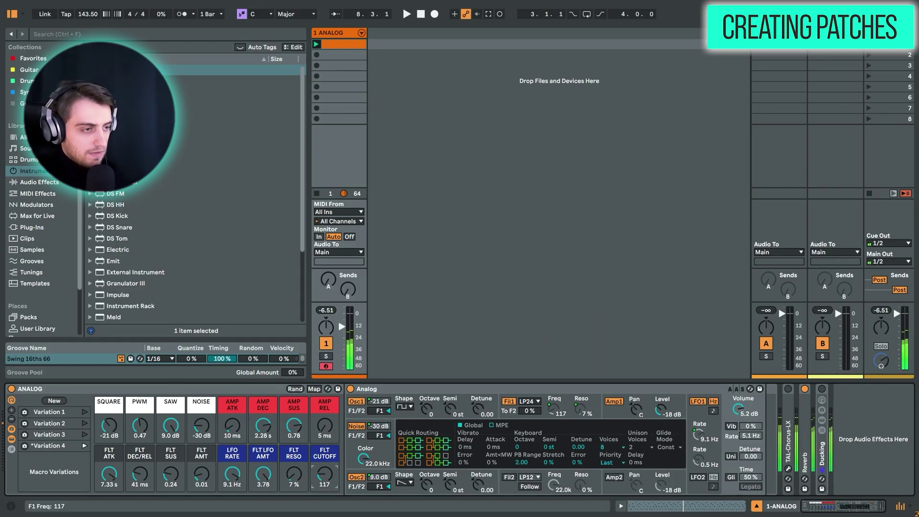
# Refine the random patch with FLT CUTOFF 411 and LFO RATE 1.7 Hz
pyautogui.moveTo(326, 479); pyautogui.dragTo(325, 455)
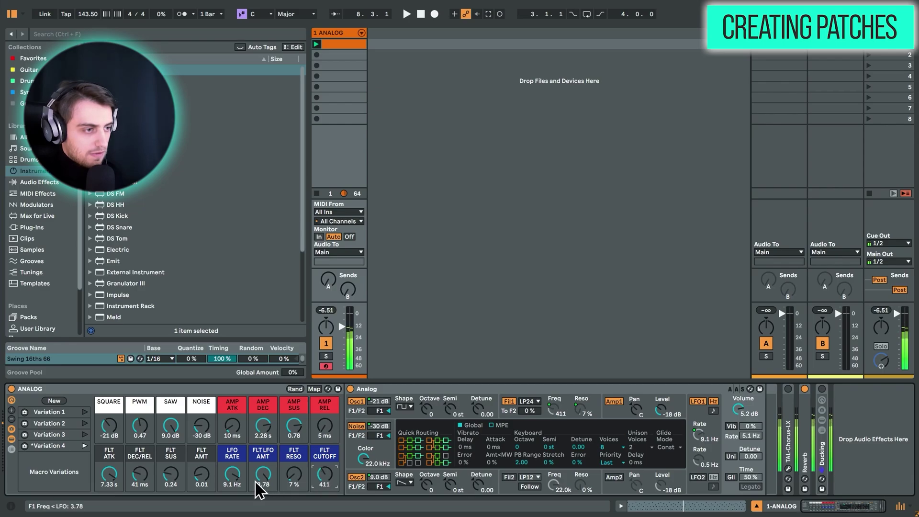
pyautogui.moveTo(233, 474); pyautogui.dragTo(232, 483)
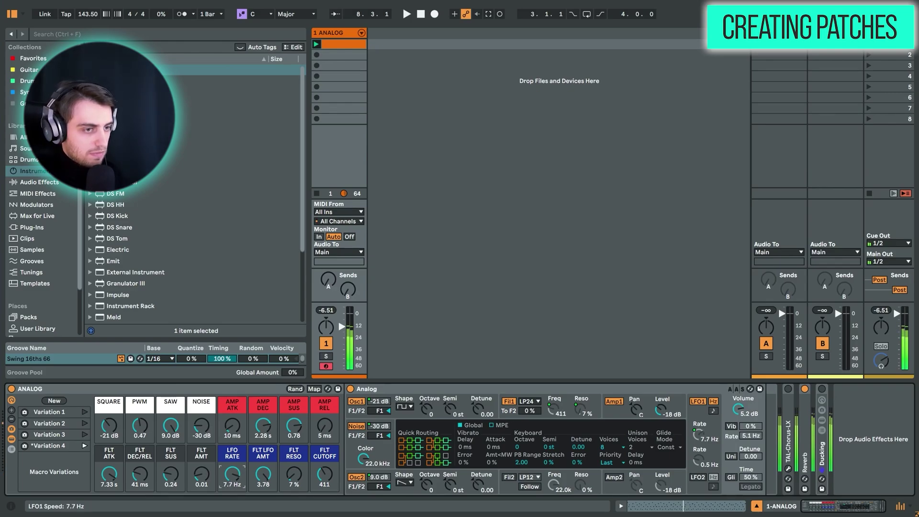
pyautogui.moveTo(232, 474); pyautogui.dragTo(232, 481)
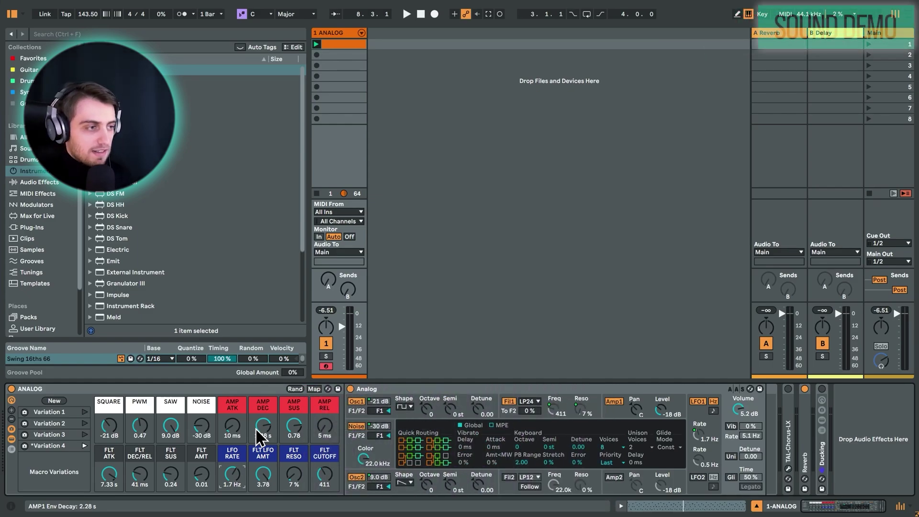
# Recall macro Variation 1 and play notes with the computer keyboard at octave C2
pyautogui.click(85, 412)
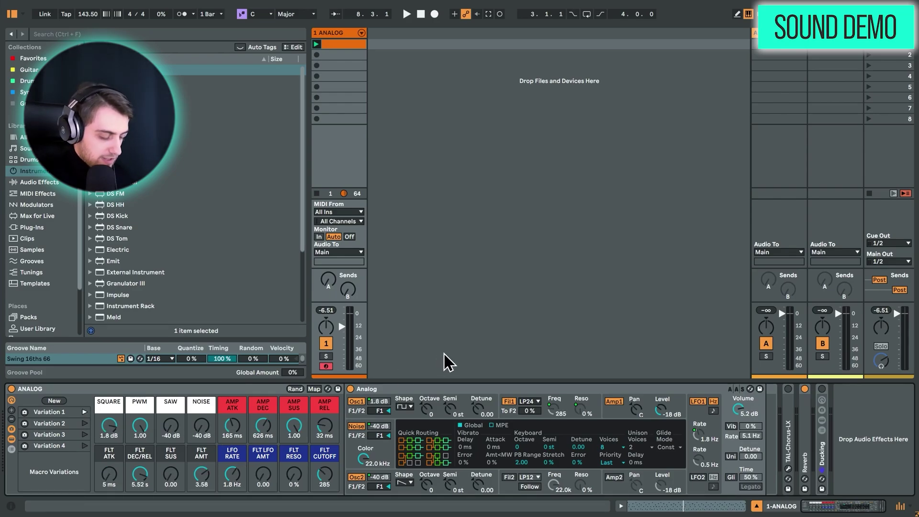
pyautogui.press('a')
pyautogui.press('z')
pyautogui.press('a')
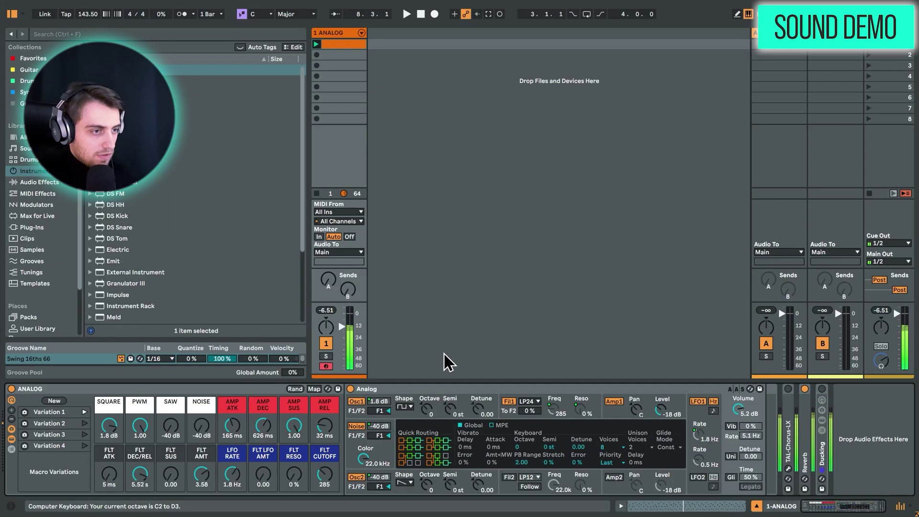
pyautogui.press('a')
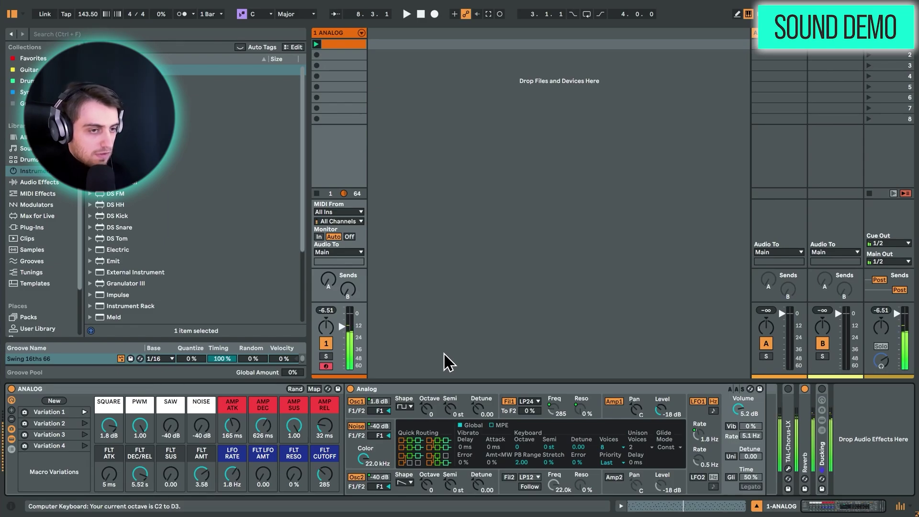
# Enable the TAL-Chorus-LX effect and, with the Osc1 settings displayed, recall macro Variation 2
pyautogui.click(788, 388)
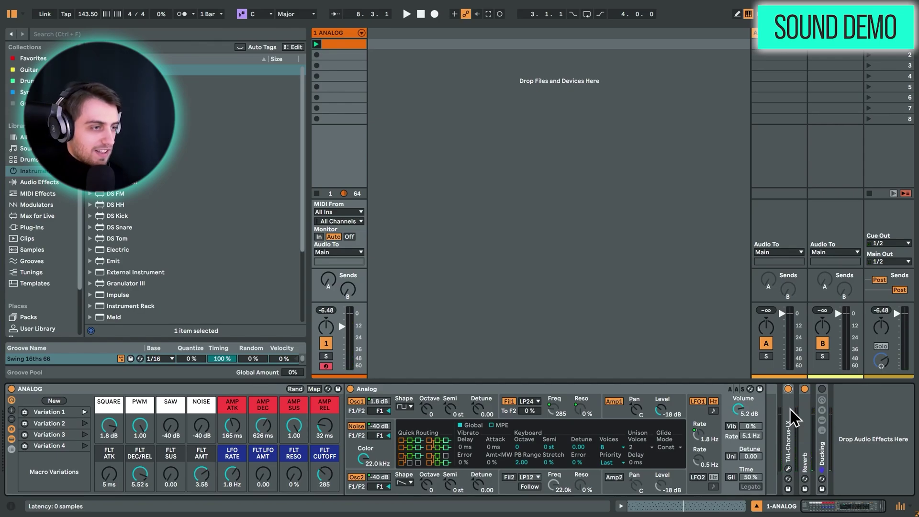
pyautogui.click(410, 424)
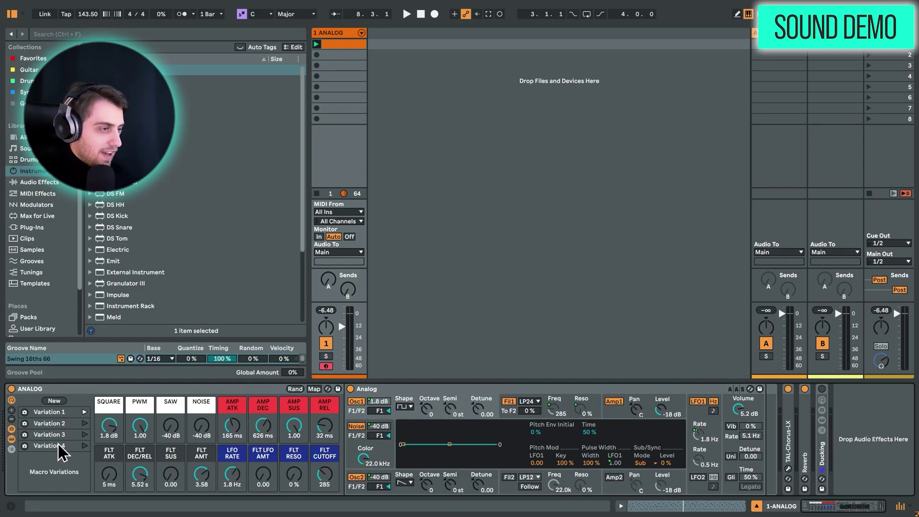
pyautogui.click(84, 423)
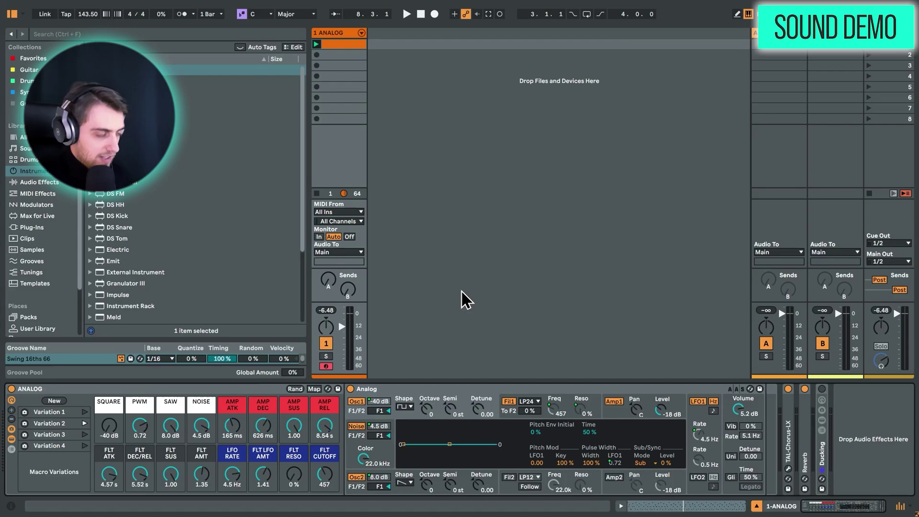
# Play macro Variation 2 with the computer keyboard, raising its octave to C3 and on to C4
pyautogui.press('a')
pyautogui.press('x')
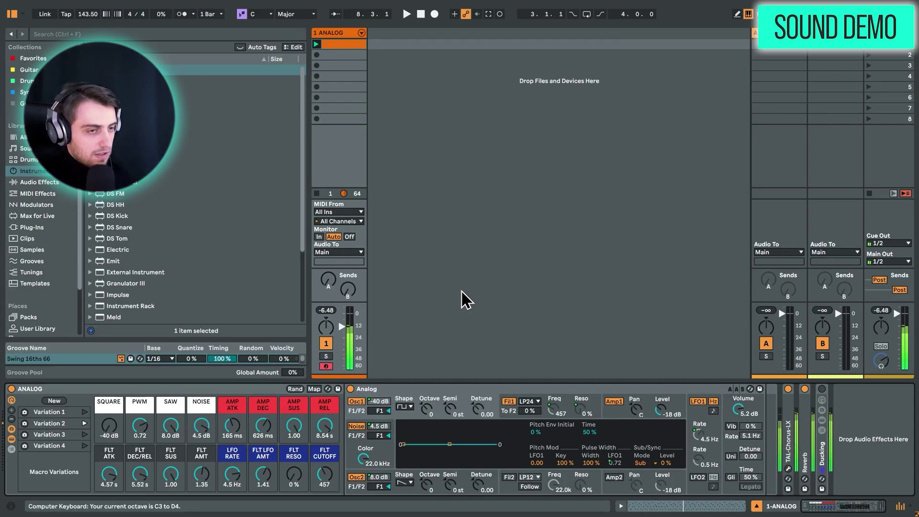
pyautogui.press('x')
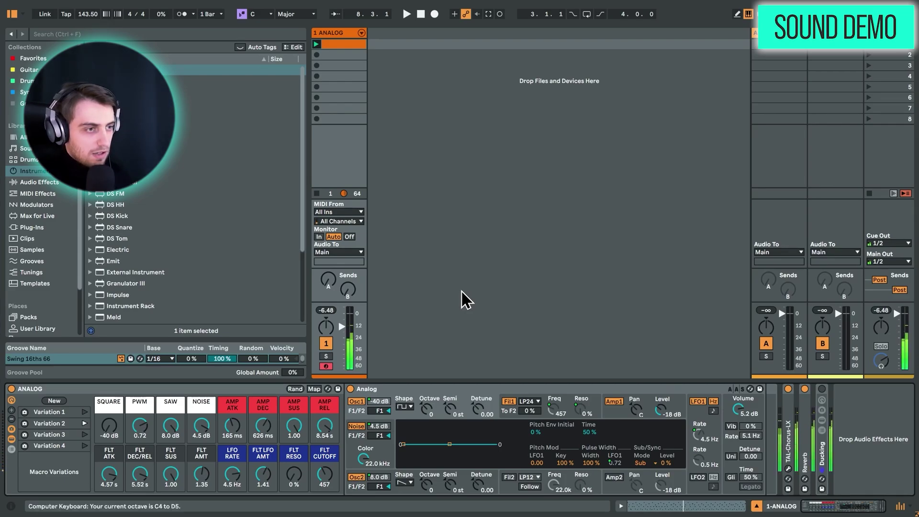
# Audition macro Variation 3 with the computer keyboard octave lowered to C3, and Variation 4 with the octave at C4
pyautogui.click(84, 434)
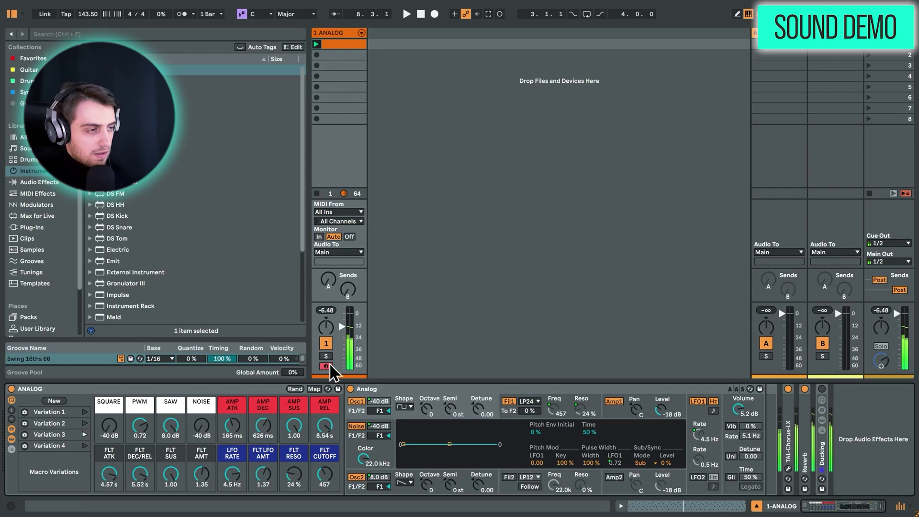
pyautogui.press('z')
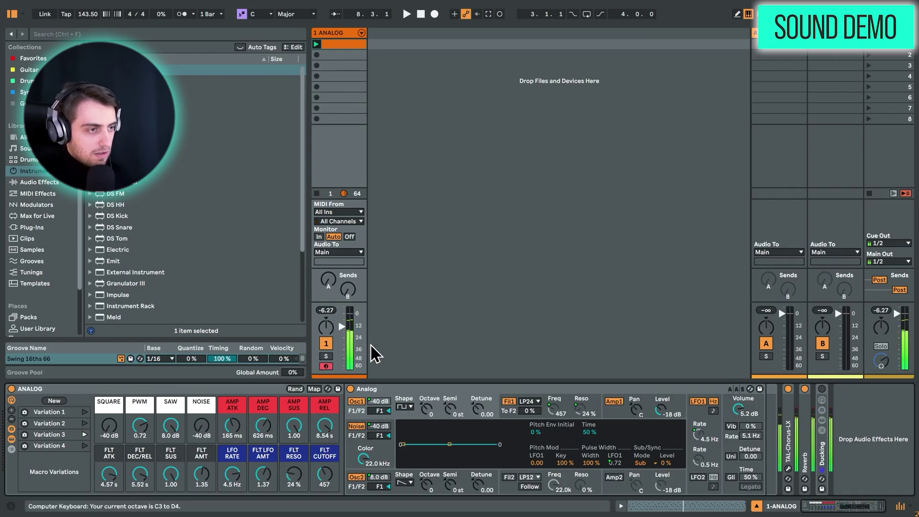
pyautogui.click(86, 446)
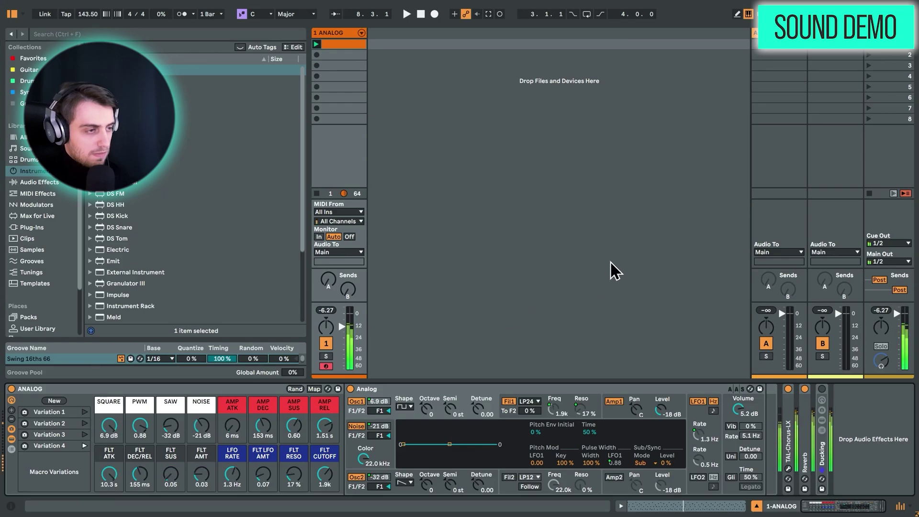
pyautogui.press('z')
pyautogui.press('x')
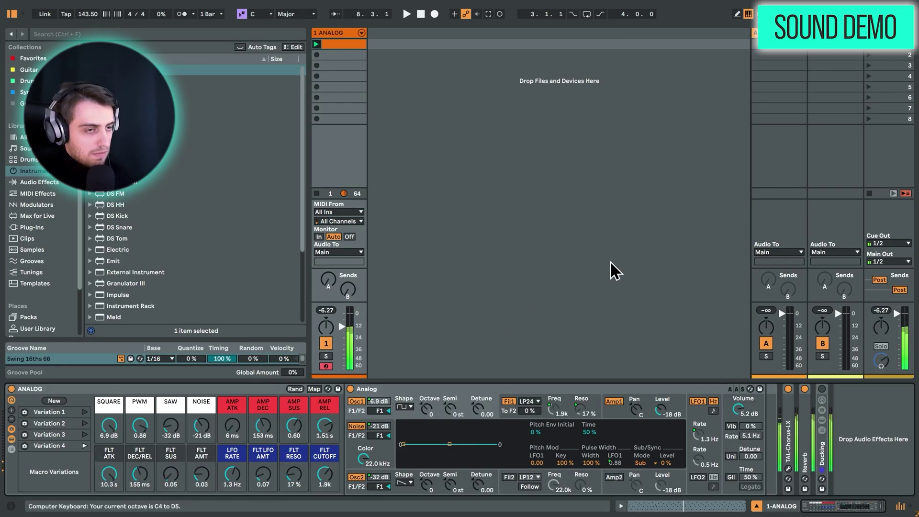